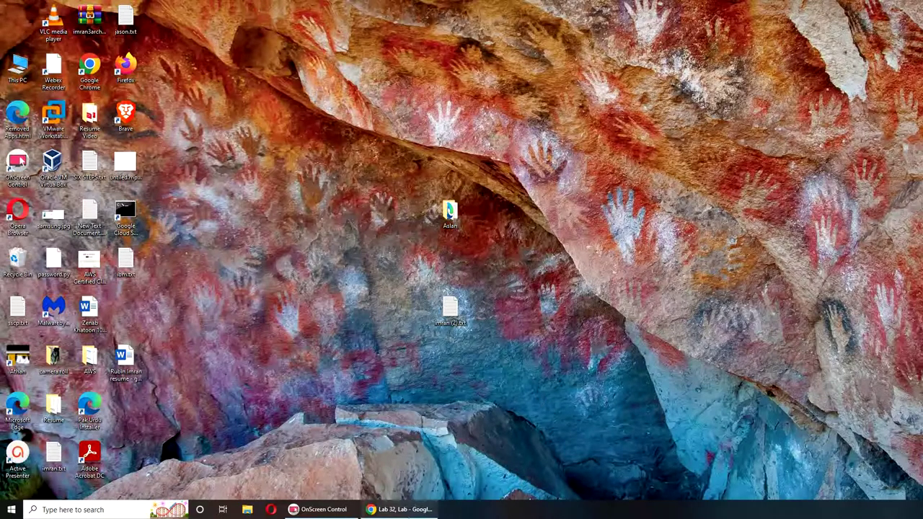
- Switch to the Chrome window with Lab 32, widen it across the screen, and read through the Event Viewer lab tasks
{"action": "left_click", "coordinate": [393, 509]}
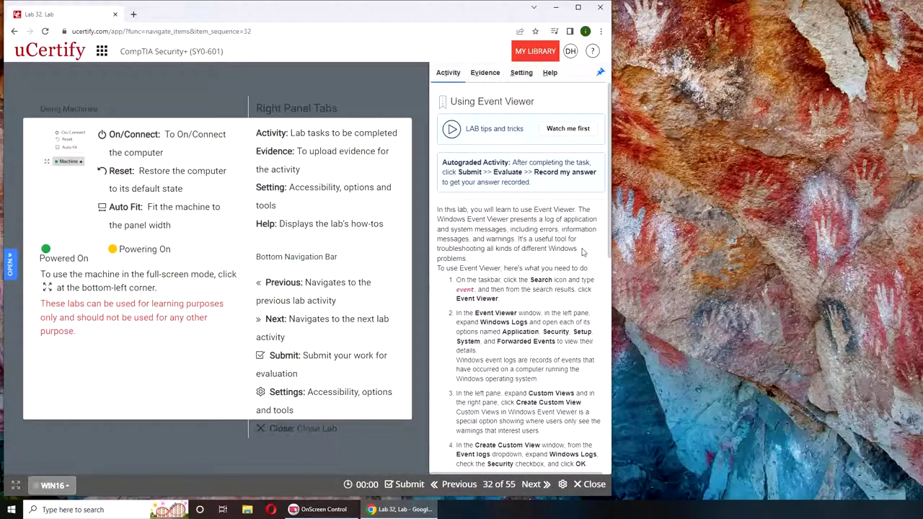
{"action": "left_click_drag", "start_coordinate": [610, 215], "coordinate": [920, 225]}
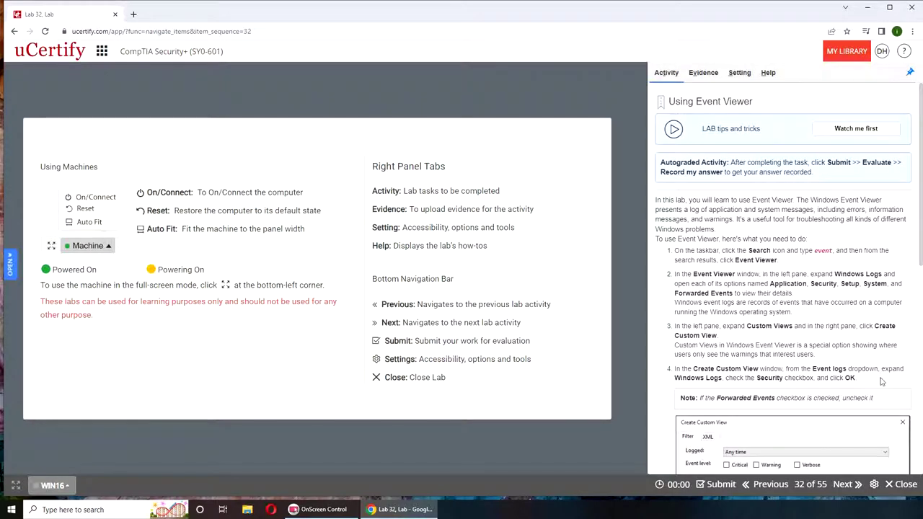
{"action": "scroll", "coordinate": [881, 381], "scroll_direction": "down", "scroll_amount": 4}
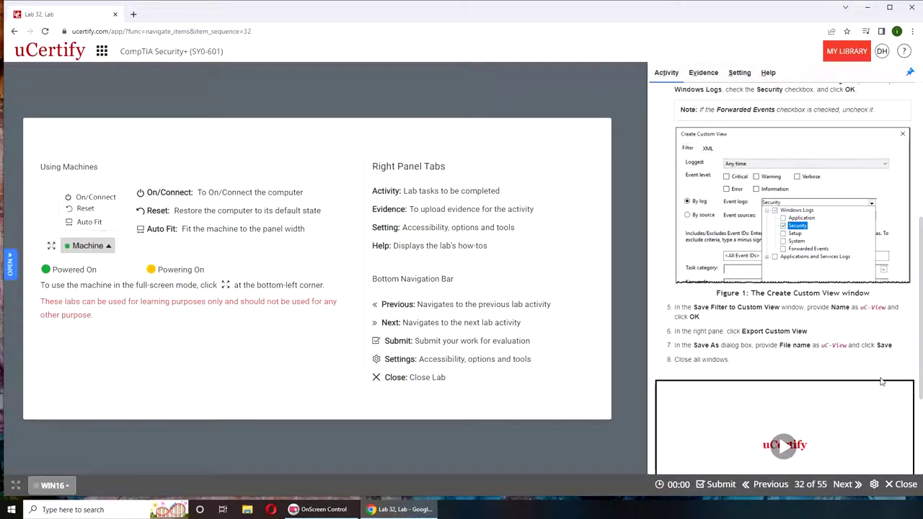
{"action": "scroll", "coordinate": [881, 381], "scroll_direction": "up", "scroll_amount": 1}
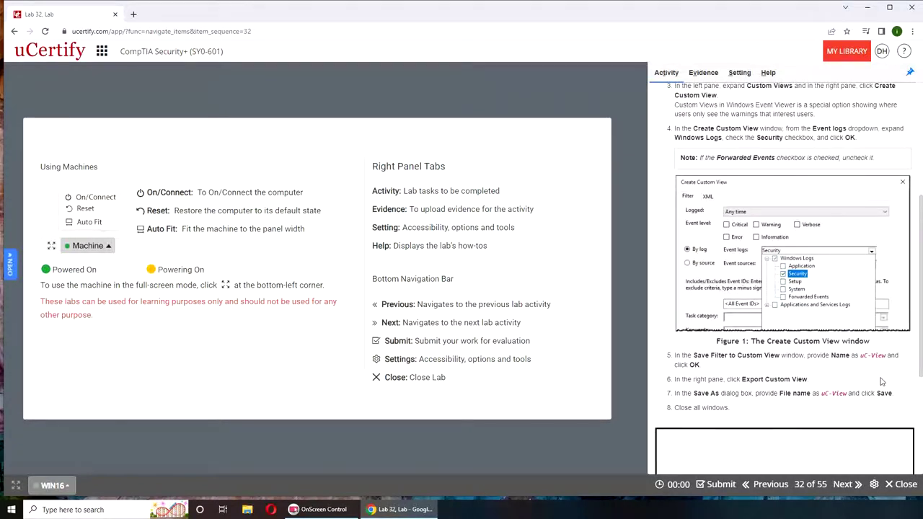
- Connect to the WIN16 lab machine and return to the first task in the lab instructions
{"action": "left_click", "coordinate": [49, 486]}
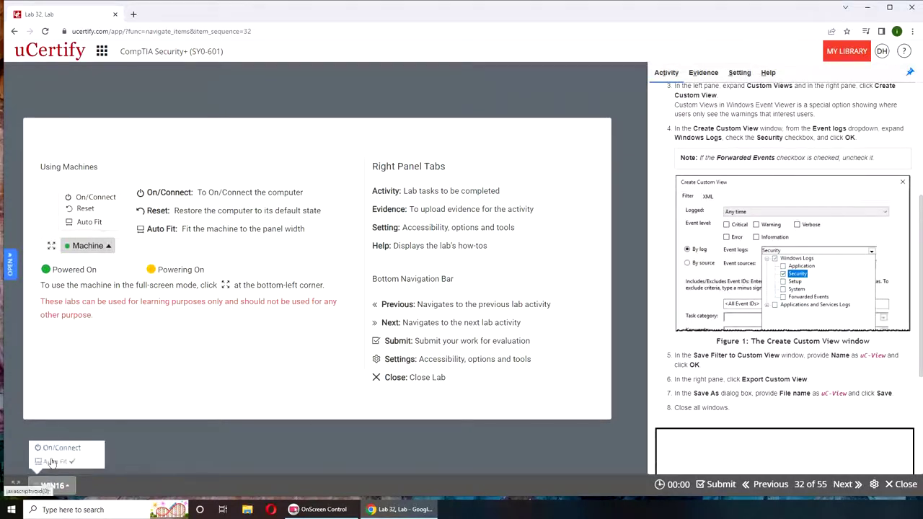
{"action": "left_click", "coordinate": [59, 448]}
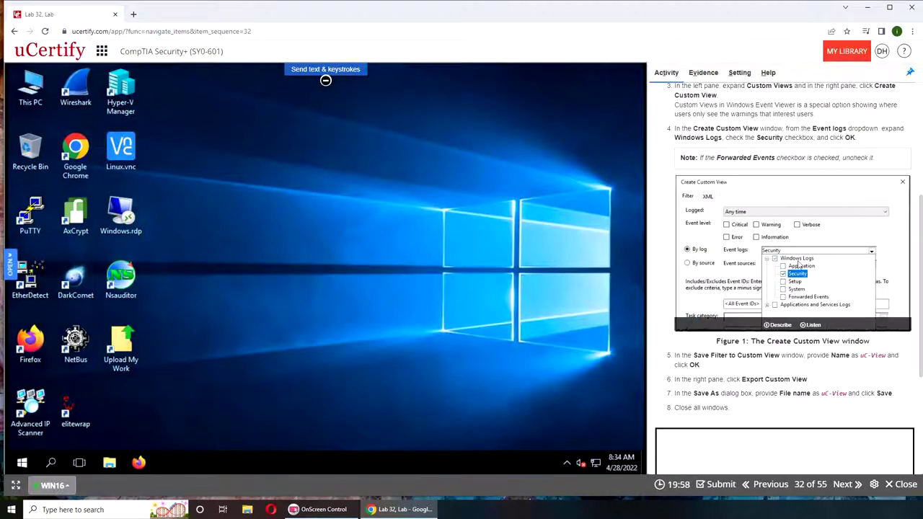
{"action": "scroll", "coordinate": [813, 292], "scroll_direction": "up", "scroll_amount": 3}
{"action": "scroll", "coordinate": [813, 292], "scroll_direction": "up", "scroll_amount": 1}
{"action": "scroll", "coordinate": [757, 252], "scroll_direction": "down", "scroll_amount": 1}
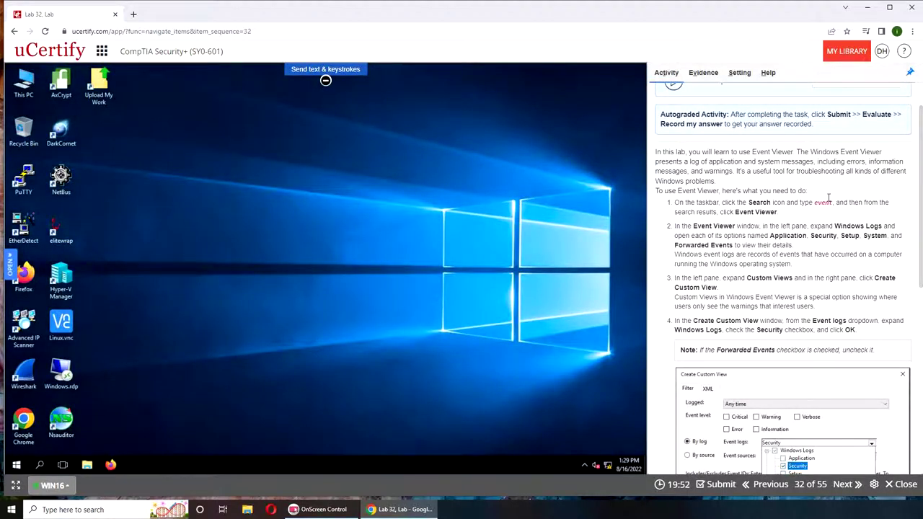
- Search for "event" on the WIN16 machine, open Event Viewer, and maximize its window
{"action": "left_click", "coordinate": [19, 467]}
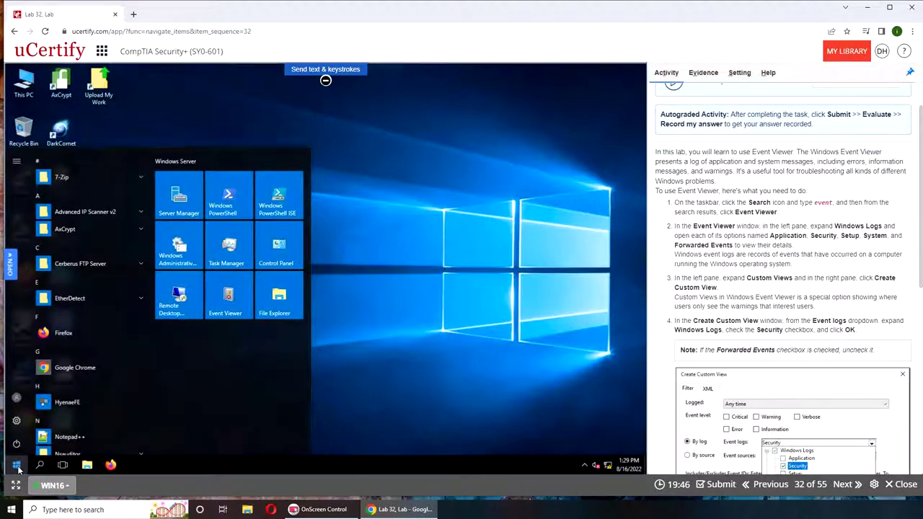
{"action": "type", "text": "event"}
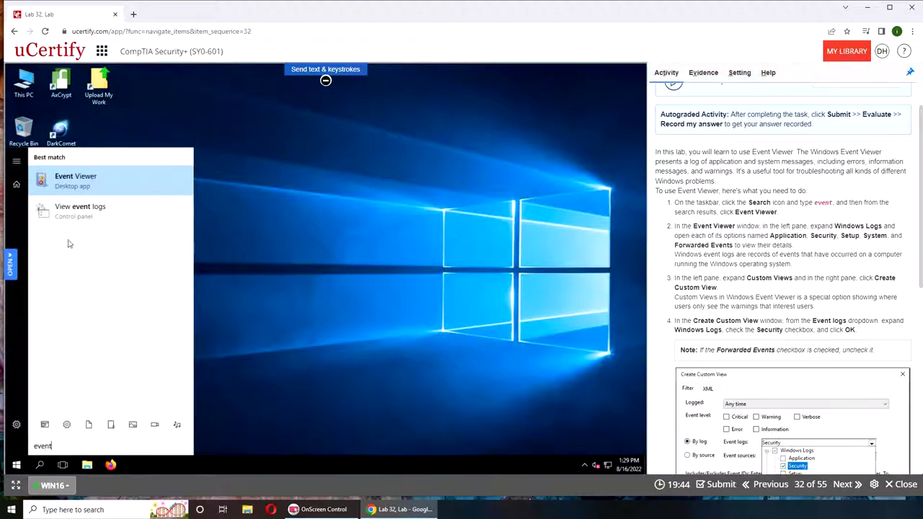
{"action": "left_click", "coordinate": [101, 179]}
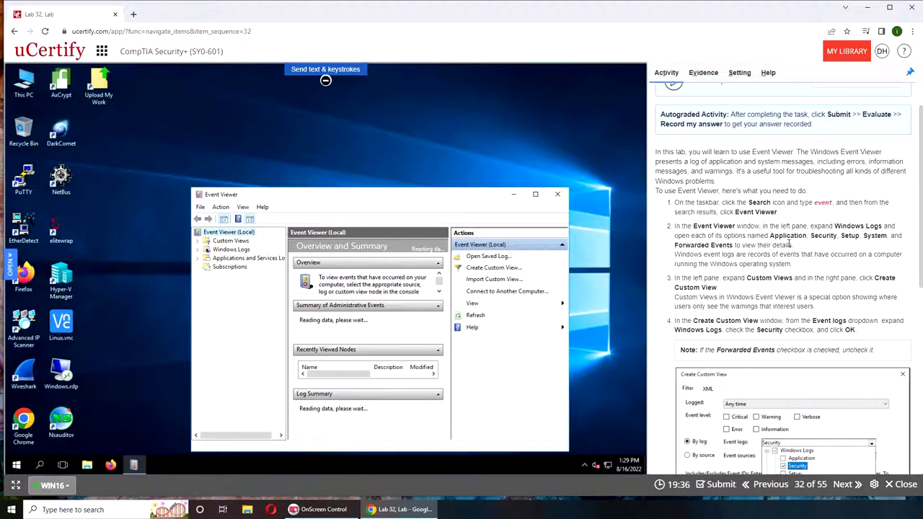
{"action": "left_click", "coordinate": [535, 194]}
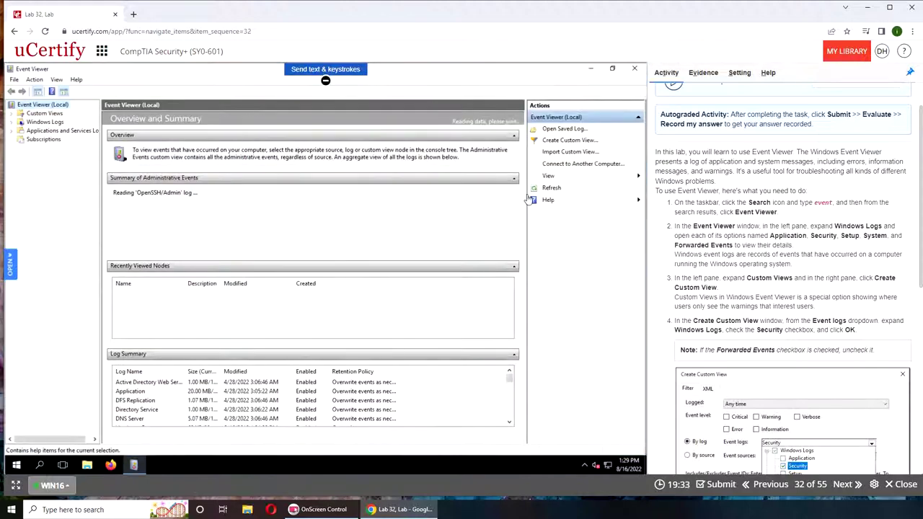
- Expand Windows Logs and view the Application, Security, Setup, and System logs, reading the lab's explanation of Windows event logs
{"action": "left_click", "coordinate": [16, 124]}
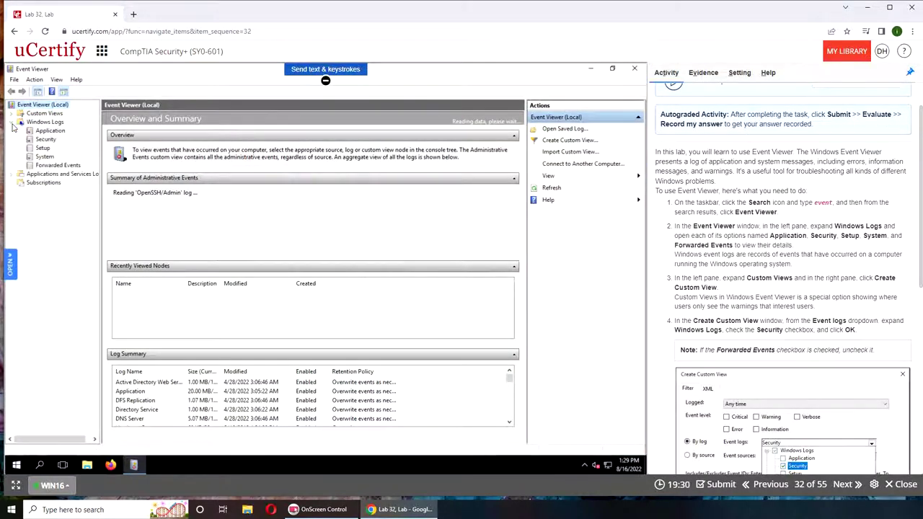
{"action": "left_click", "coordinate": [48, 130]}
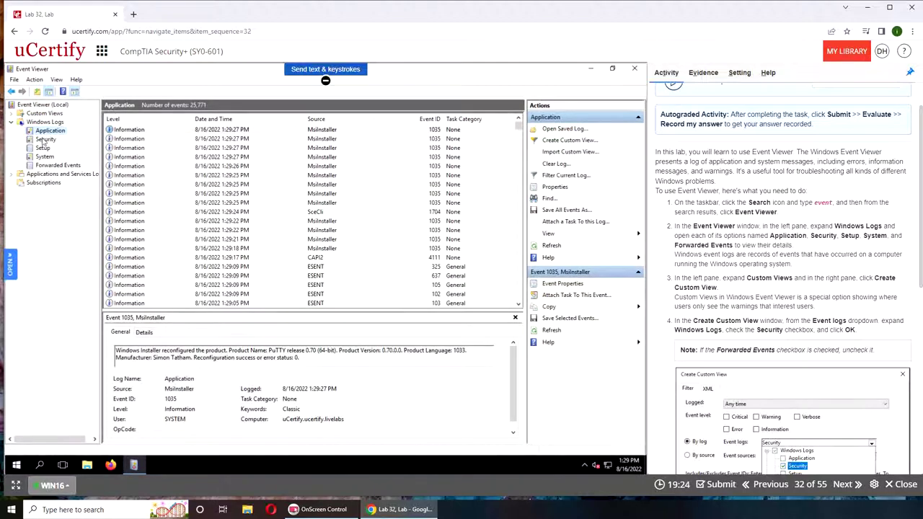
{"action": "left_click", "coordinate": [45, 140]}
{"action": "left_click", "coordinate": [44, 149]}
{"action": "left_click", "coordinate": [45, 158]}
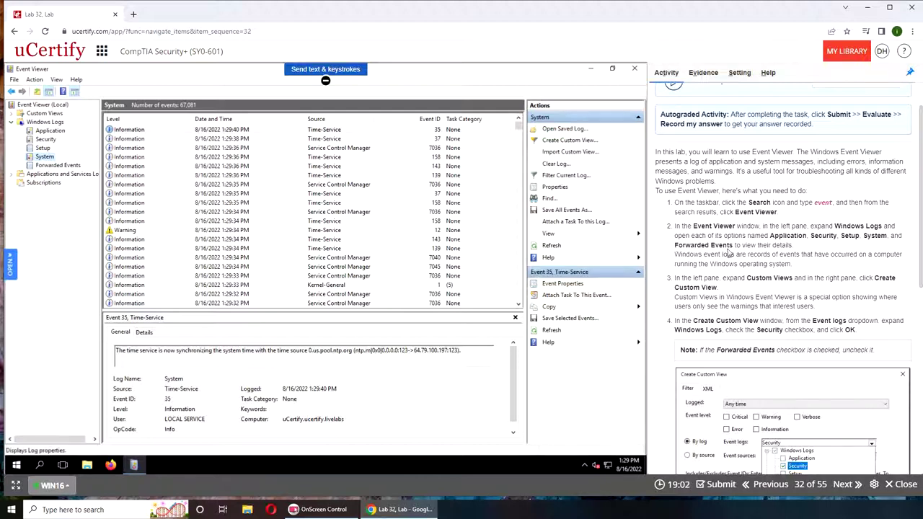
{"action": "left_click_drag", "start_coordinate": [676, 254], "coordinate": [787, 265]}
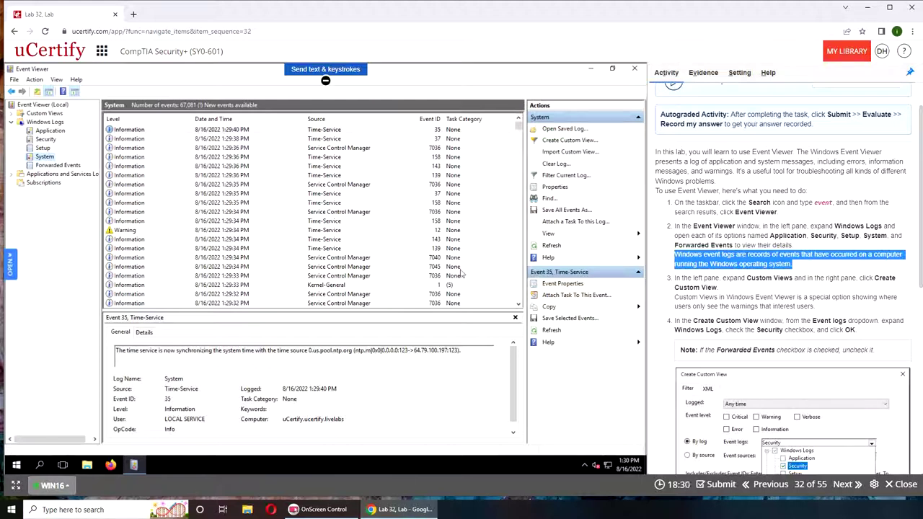
{"action": "left_click", "coordinate": [356, 242]}
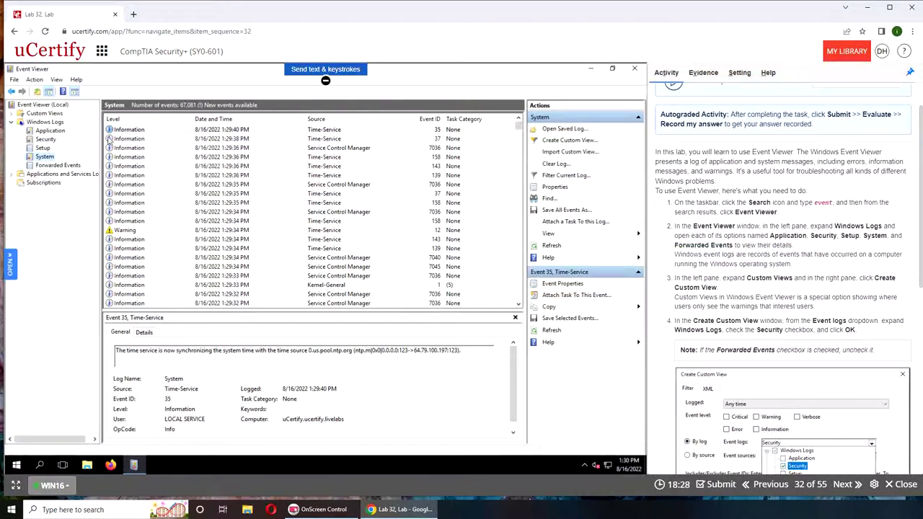
- Browse the Security log and inspect the properties of a Logon event with ID 4624, closing them when finished
{"action": "left_click", "coordinate": [46, 139]}
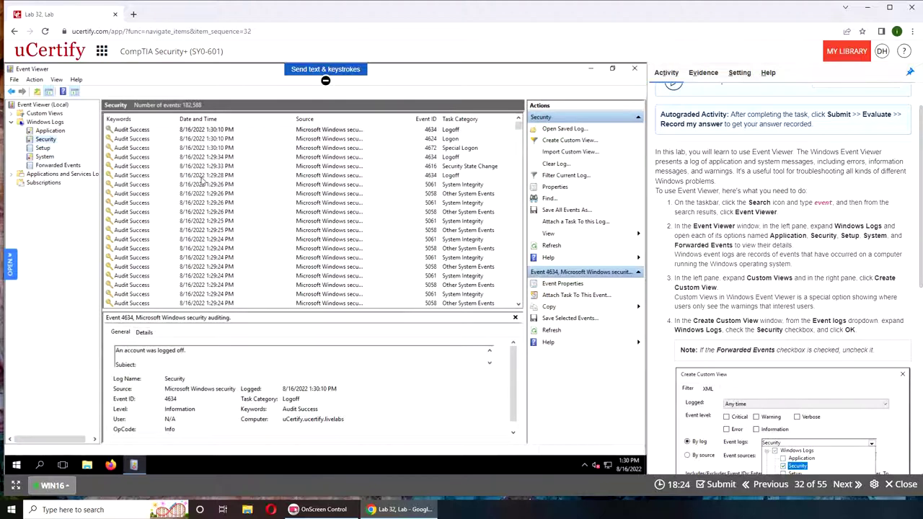
{"action": "scroll", "coordinate": [216, 185], "scroll_direction": "down", "scroll_amount": 8}
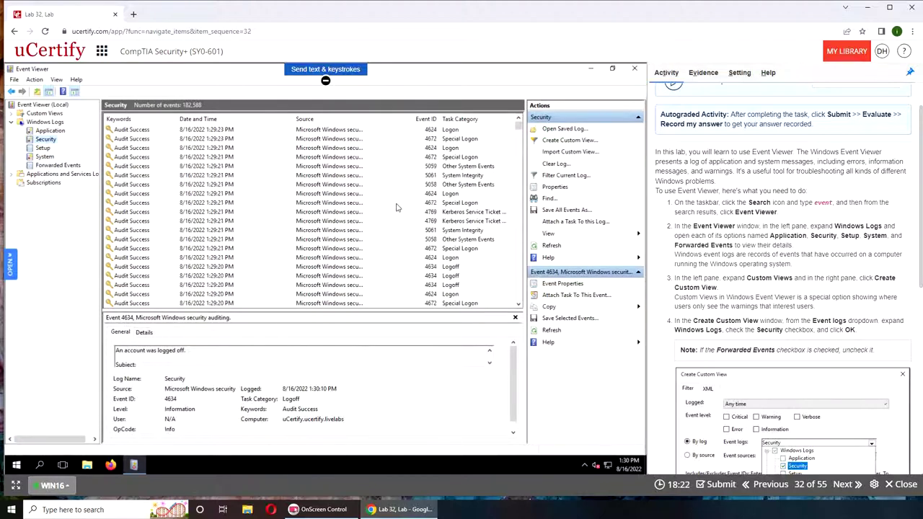
{"action": "scroll", "coordinate": [440, 177], "scroll_direction": "up", "scroll_amount": 4}
{"action": "left_click", "coordinate": [450, 148]}
{"action": "key", "text": "Up"}
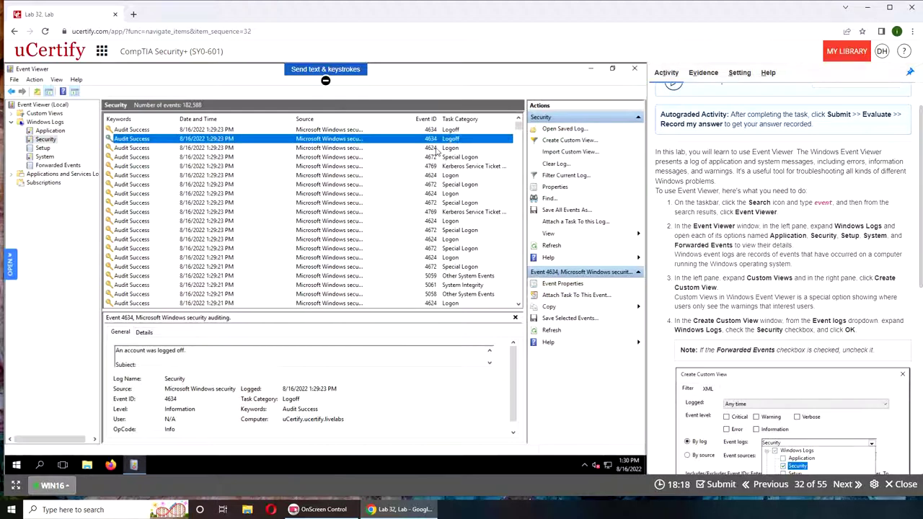
{"action": "double_click", "coordinate": [436, 149]}
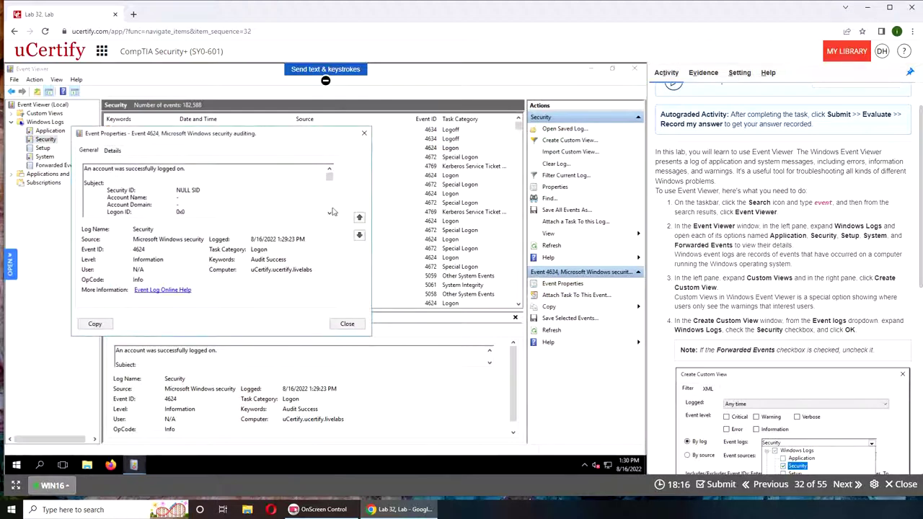
{"action": "left_click", "coordinate": [364, 133]}
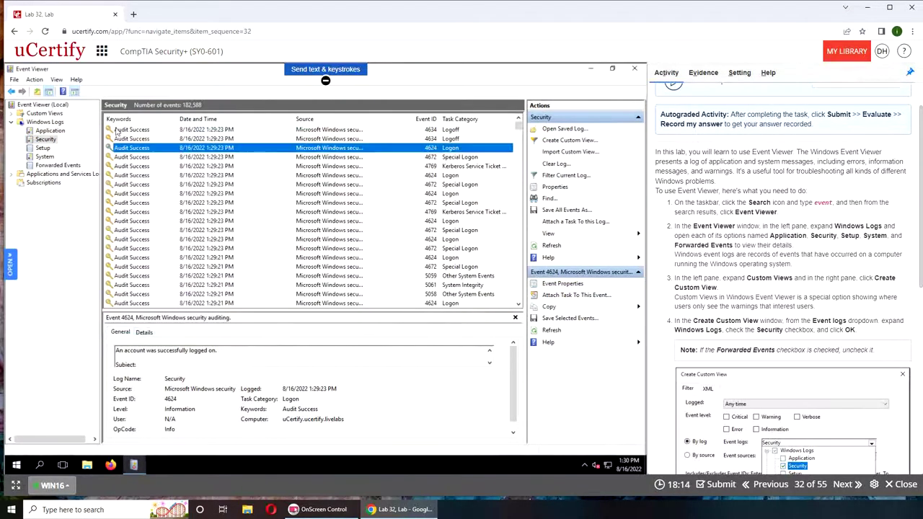
{"action": "left_click", "coordinate": [34, 79]}
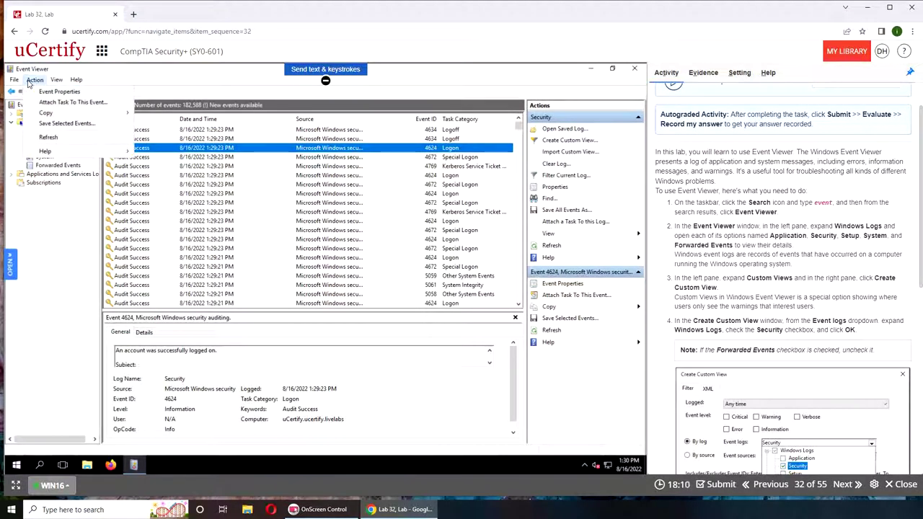
{"action": "left_click", "coordinate": [76, 80]}
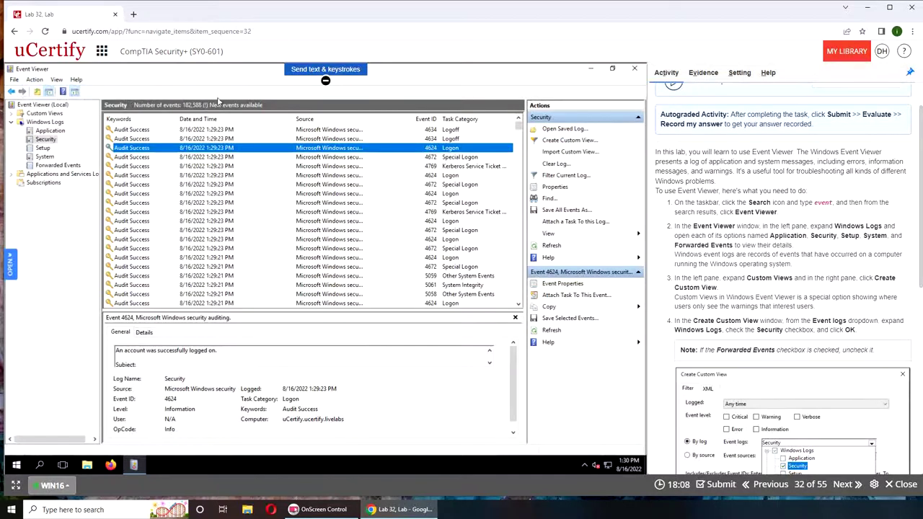
{"action": "left_click", "coordinate": [564, 175]}
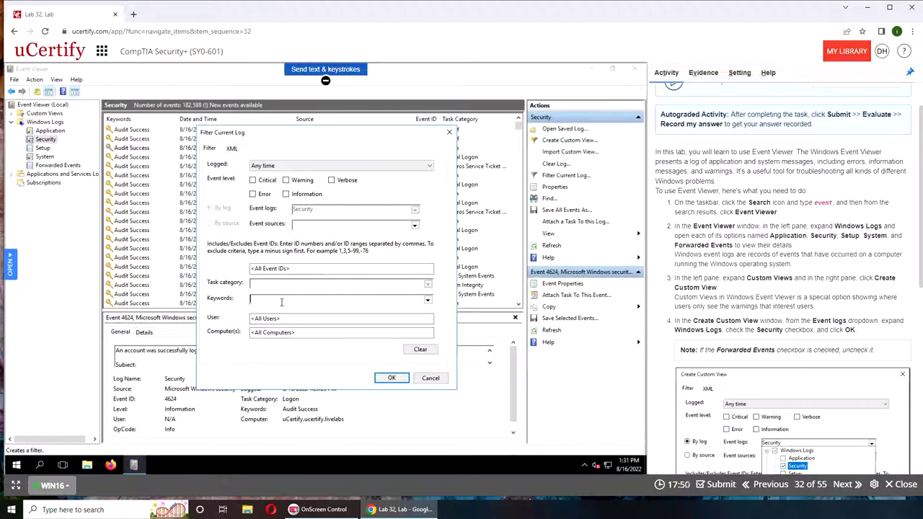
{"action": "left_click", "coordinate": [431, 378]}
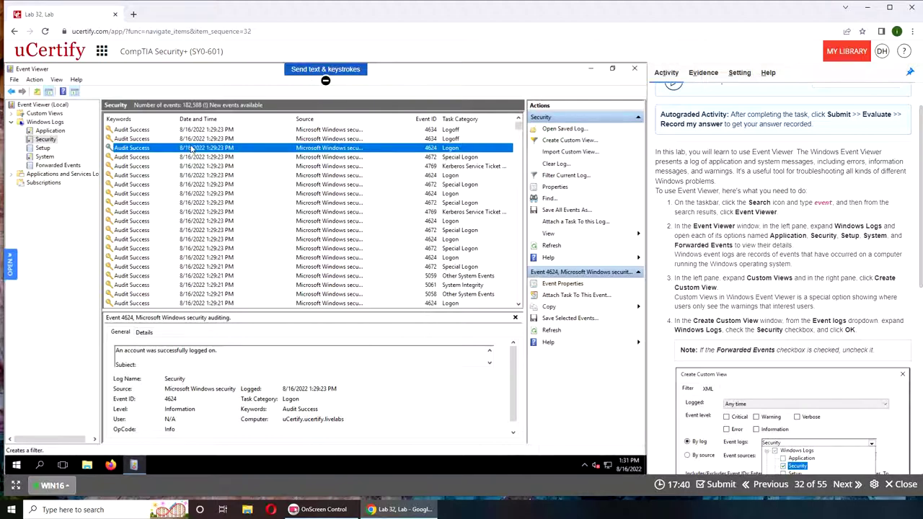
- Try to send 4264 as filter text to the Security log's Filter Current Log dialog, and close the dialog without applying a filter
{"action": "left_click", "coordinate": [566, 177]}
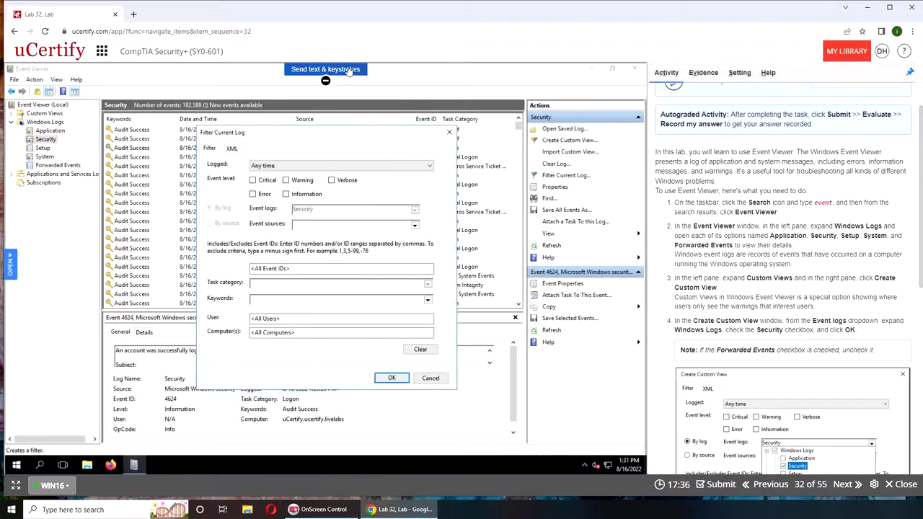
{"action": "left_click", "coordinate": [346, 70]}
{"action": "left_click", "coordinate": [249, 107]}
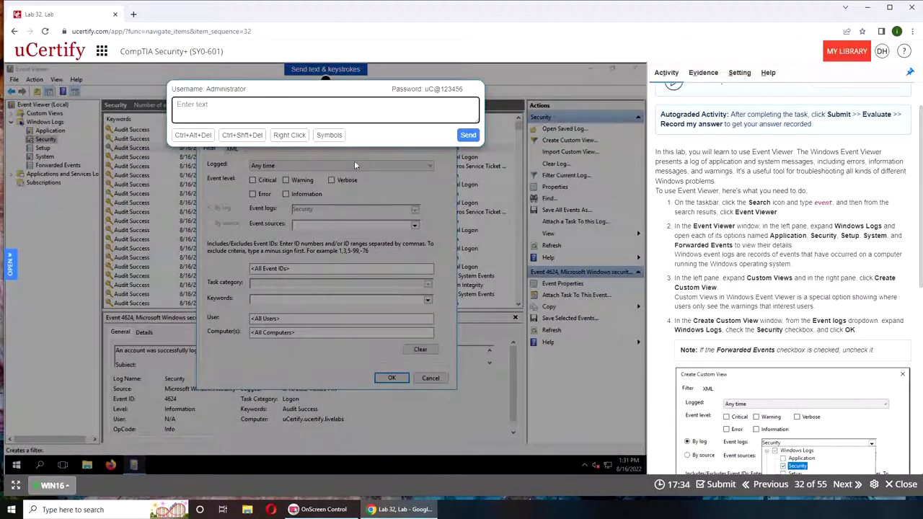
{"action": "left_click", "coordinate": [403, 171]}
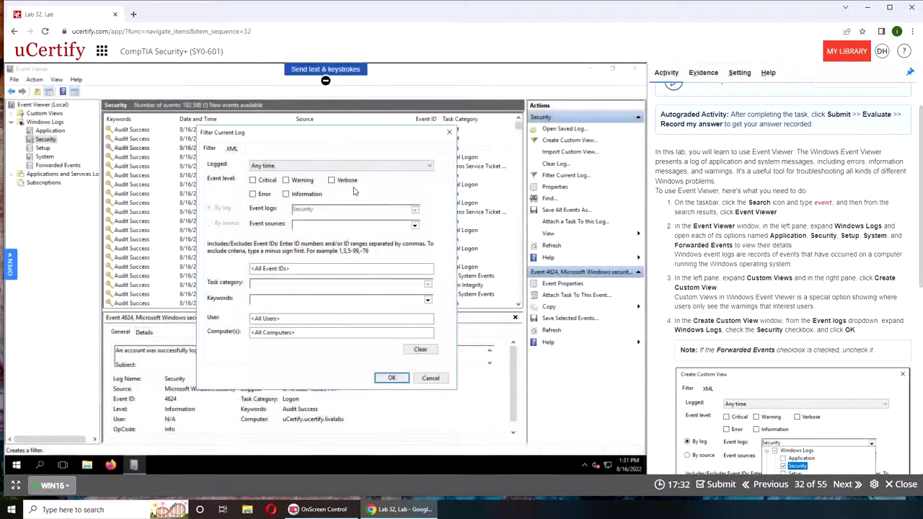
{"action": "left_click", "coordinate": [325, 72]}
{"action": "left_click", "coordinate": [376, 225]}
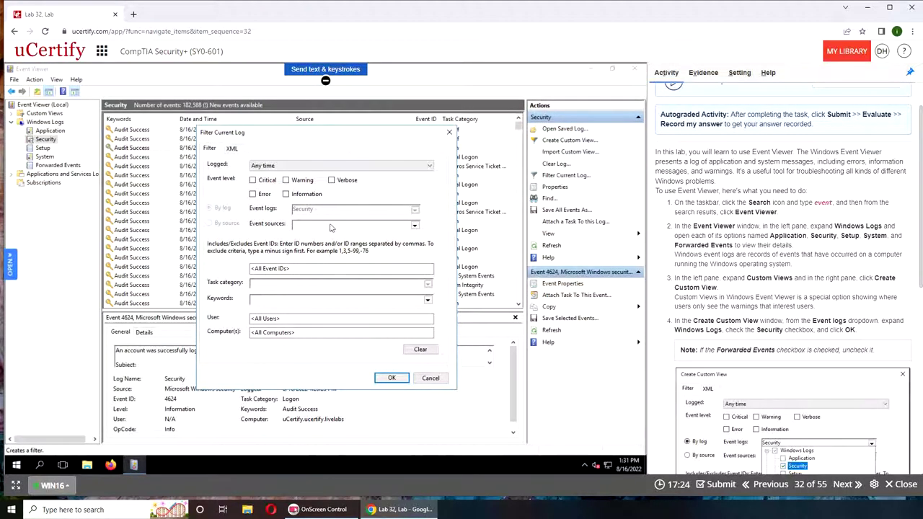
{"action": "left_click", "coordinate": [415, 225]}
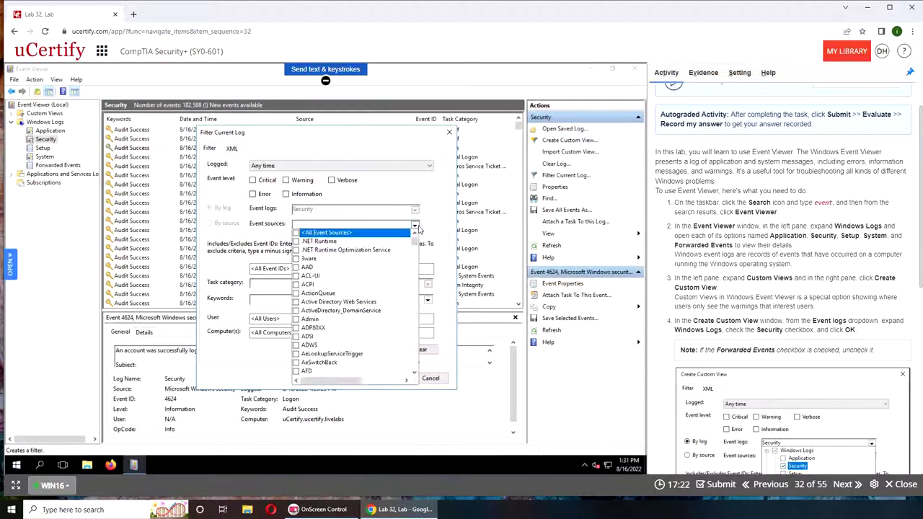
{"action": "left_click", "coordinate": [430, 230]}
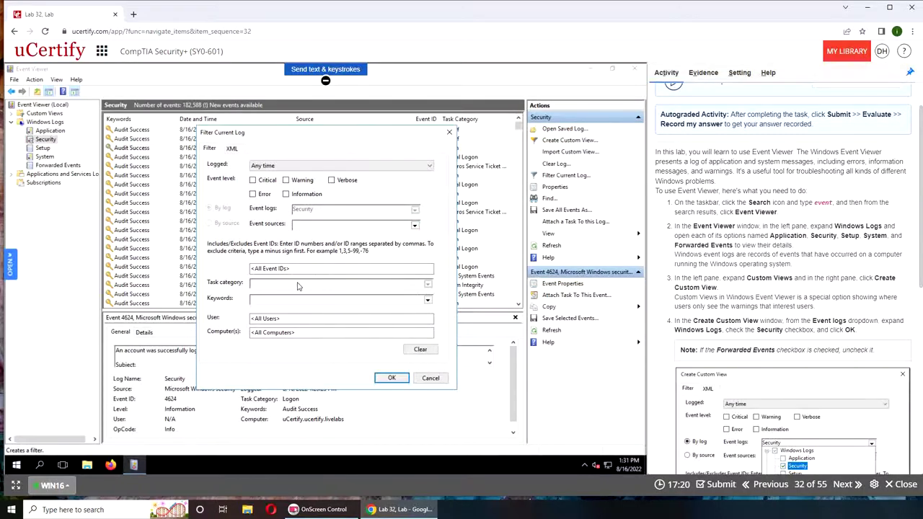
{"action": "left_click", "coordinate": [321, 70]}
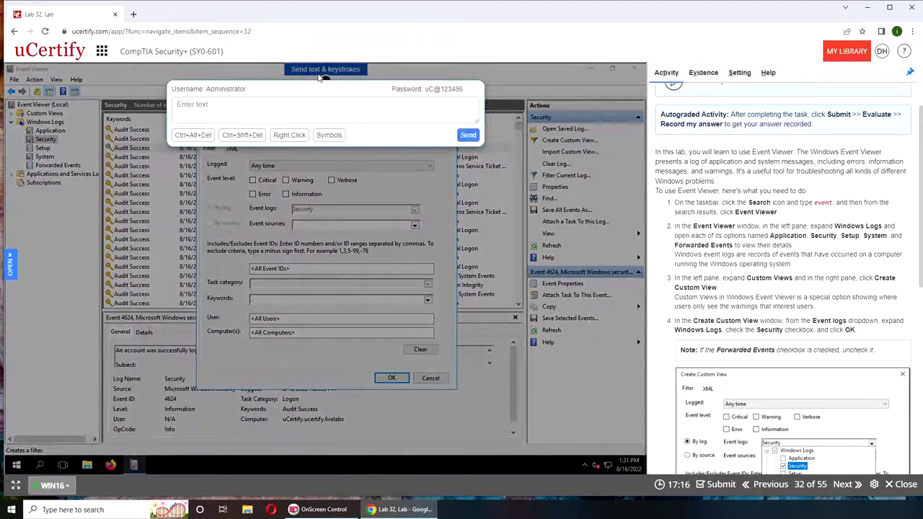
{"action": "left_click", "coordinate": [296, 117]}
{"action": "type", "text": "4264"}
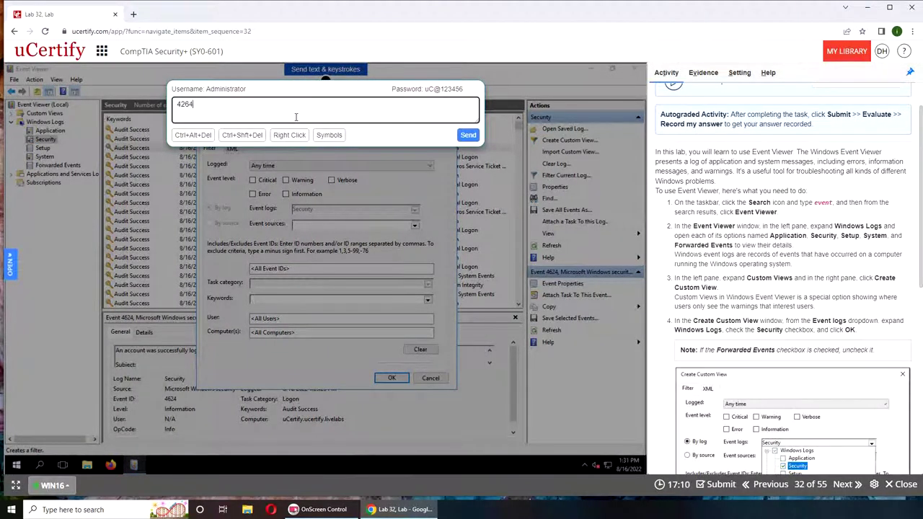
{"action": "left_click", "coordinate": [469, 136]}
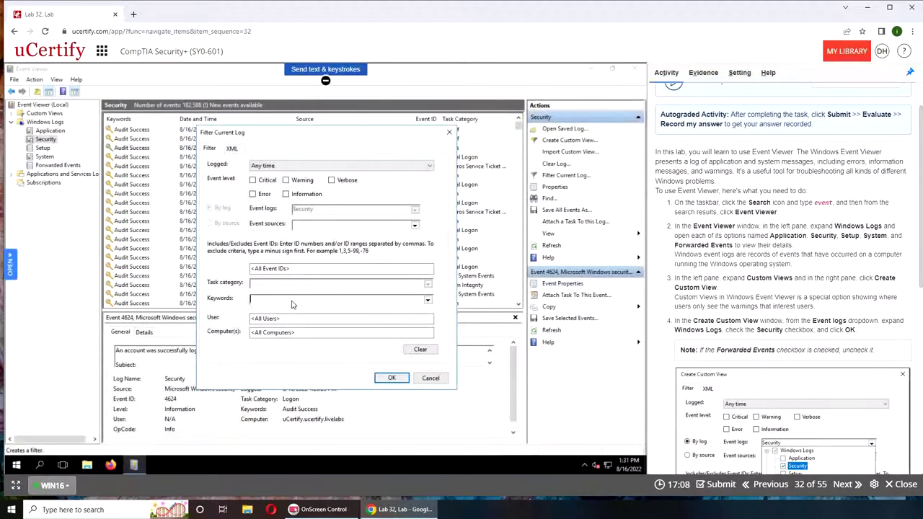
{"action": "left_click", "coordinate": [449, 133]}
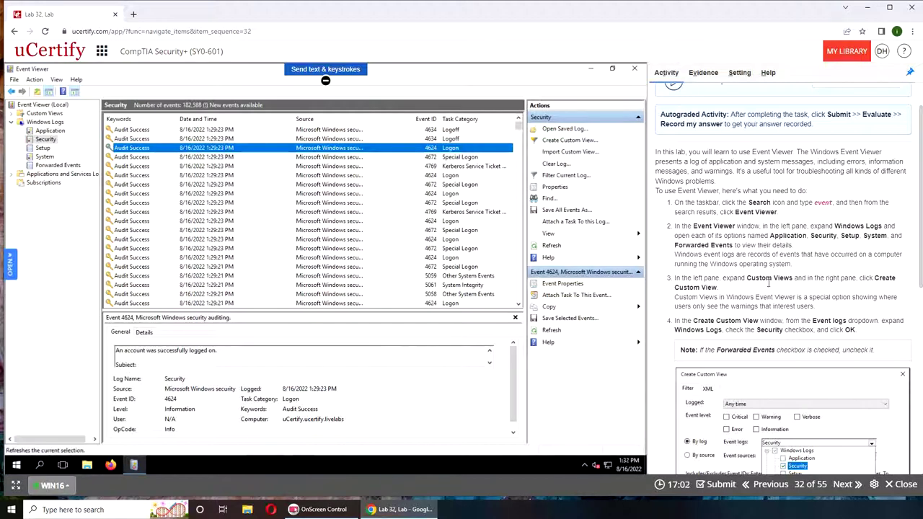
- Expand Custom Views, start creating a new custom view, and read the lab's instructions for its settings
{"action": "left_click", "coordinate": [21, 113]}
{"action": "left_click", "coordinate": [38, 114]}
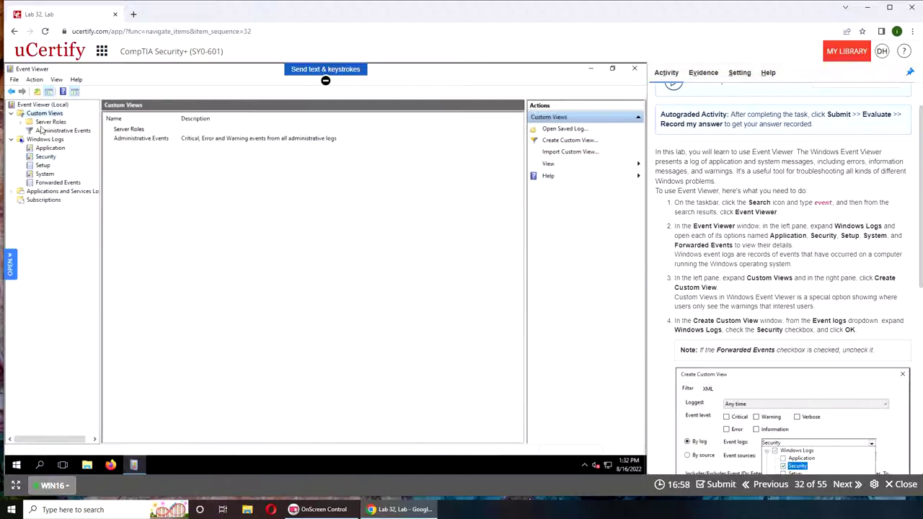
{"action": "right_click", "coordinate": [41, 115]}
{"action": "left_click", "coordinate": [58, 130]}
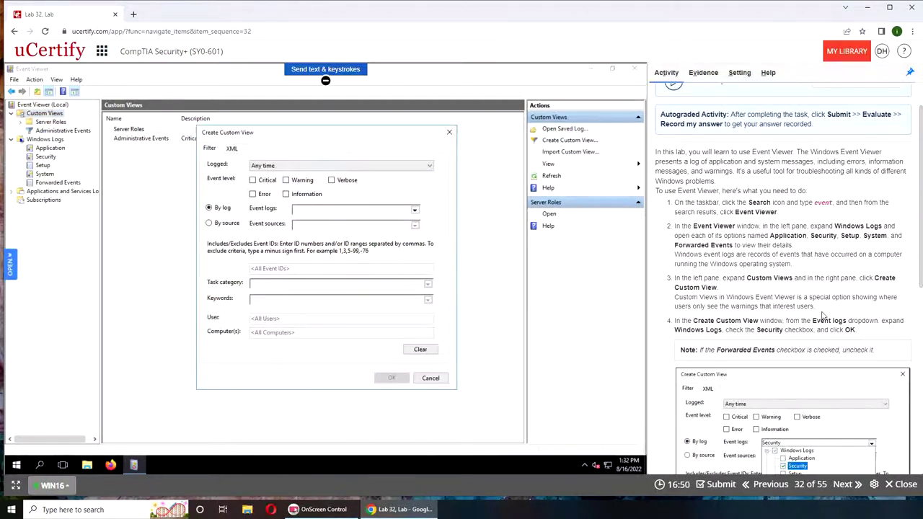
{"action": "scroll", "coordinate": [822, 314], "scroll_direction": "down", "scroll_amount": 3}
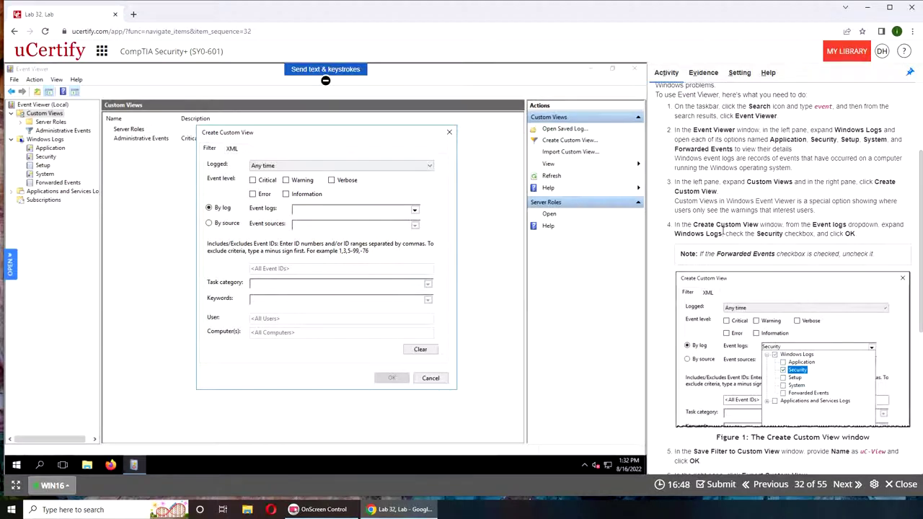
{"action": "scroll", "coordinate": [820, 235], "scroll_direction": "down", "scroll_amount": 3}
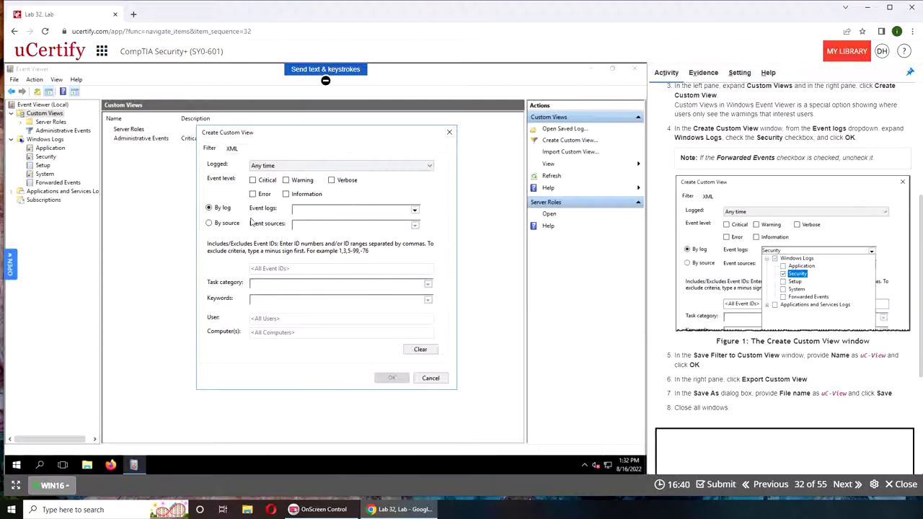
- Set the new custom view's event logs to only Security under Windows Logs
{"action": "left_click", "coordinate": [415, 212]}
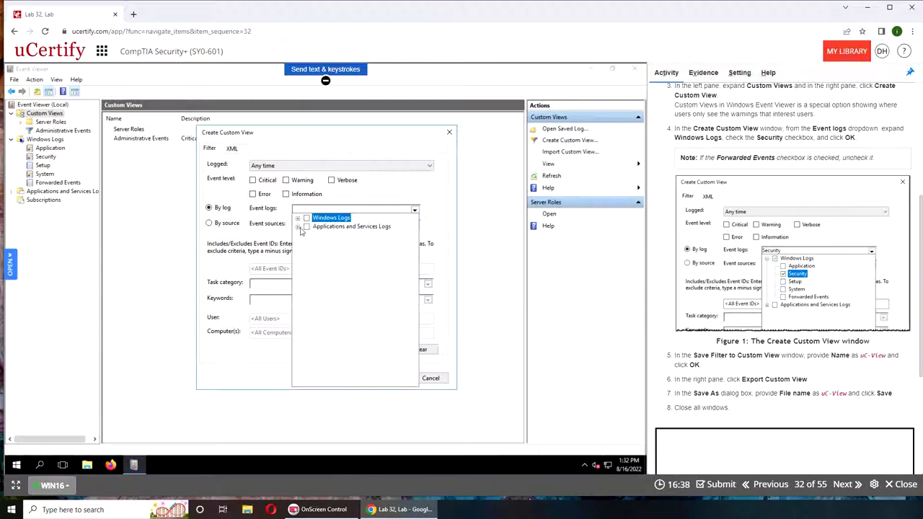
{"action": "left_click", "coordinate": [298, 218]}
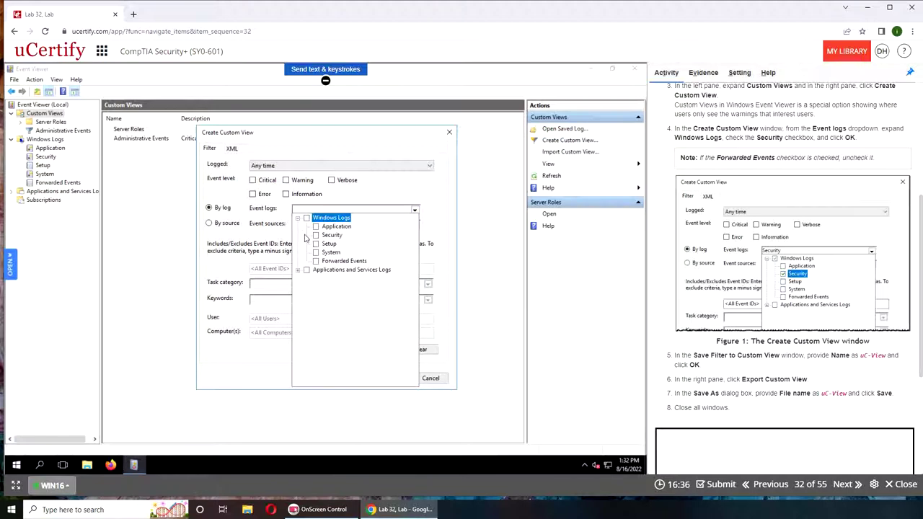
{"action": "left_click", "coordinate": [316, 235]}
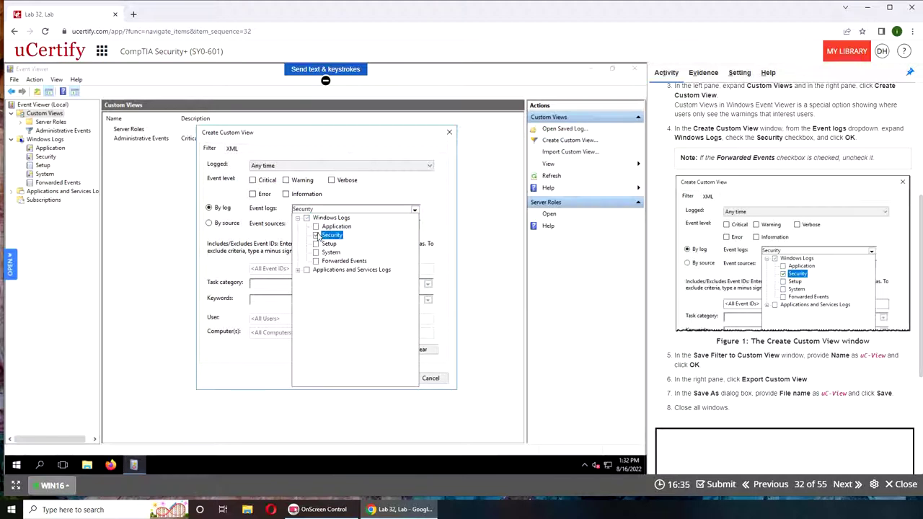
{"action": "left_click", "coordinate": [449, 323]}
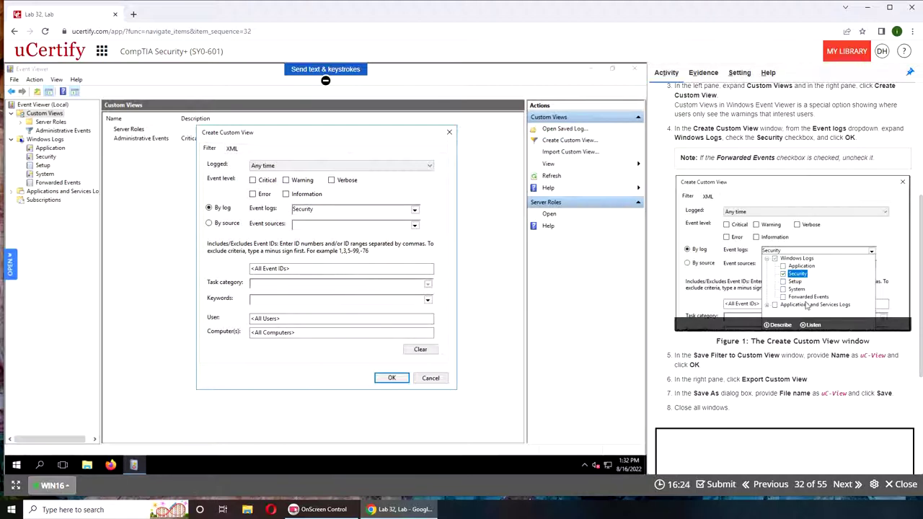
{"action": "left_click", "coordinate": [414, 209]}
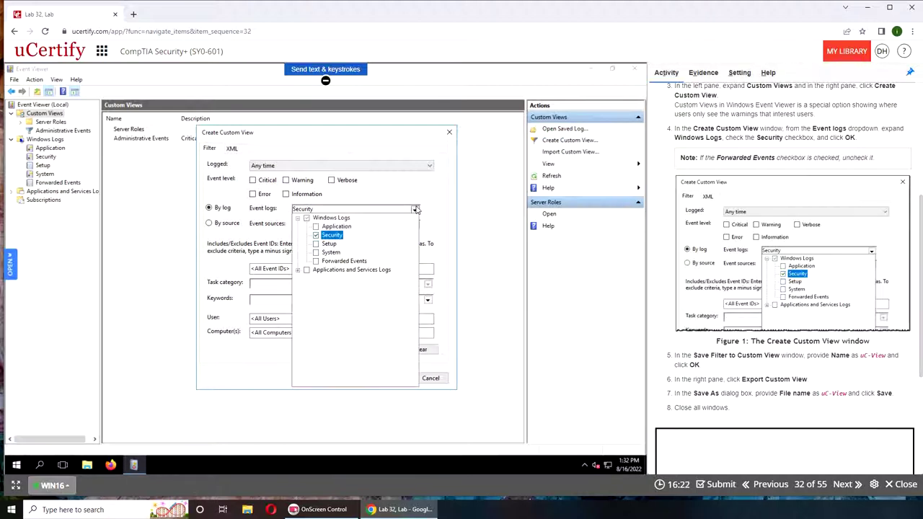
{"action": "left_click", "coordinate": [417, 211]}
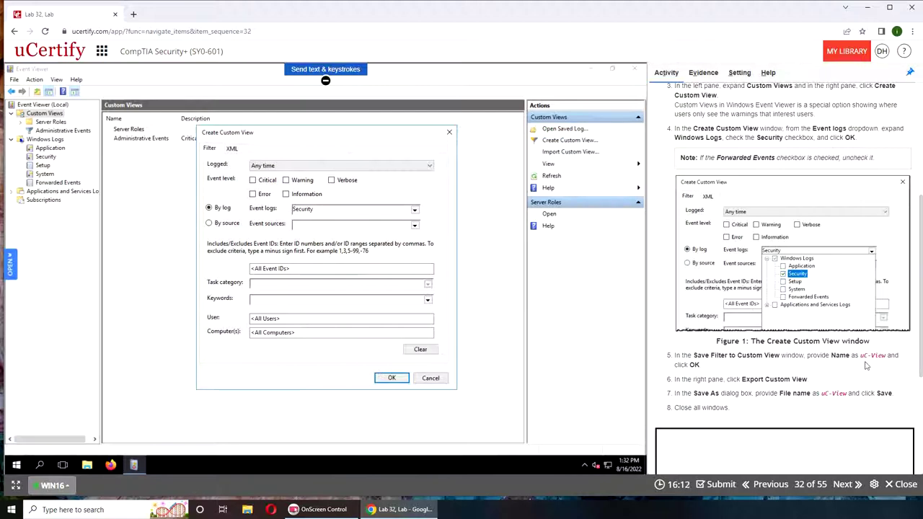
- Accept the filter settings and save the custom view under the name uC_View
{"action": "left_click", "coordinate": [390, 379]}
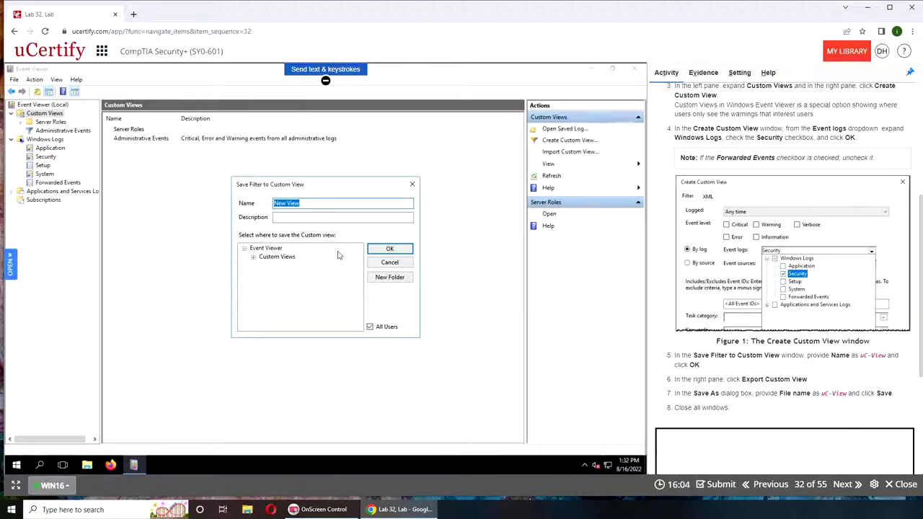
{"action": "type", "text": "uC_"}
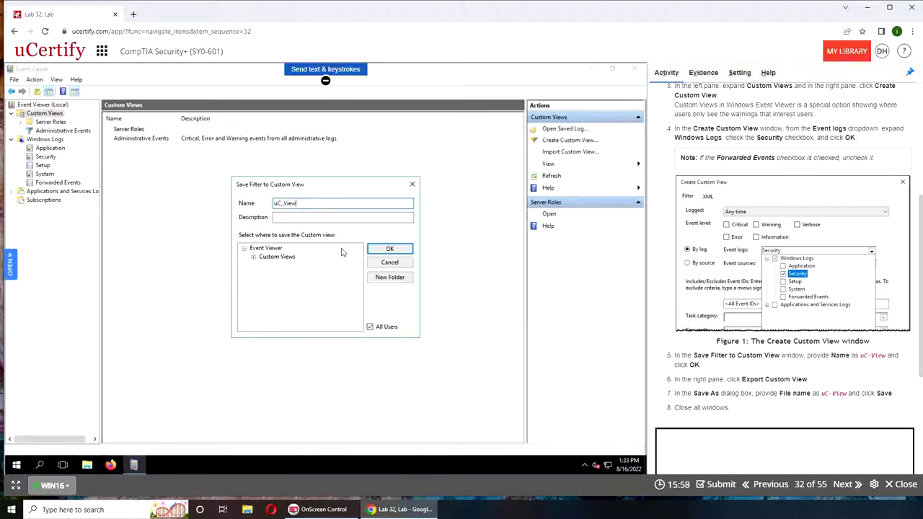
{"action": "left_click", "coordinate": [384, 249]}
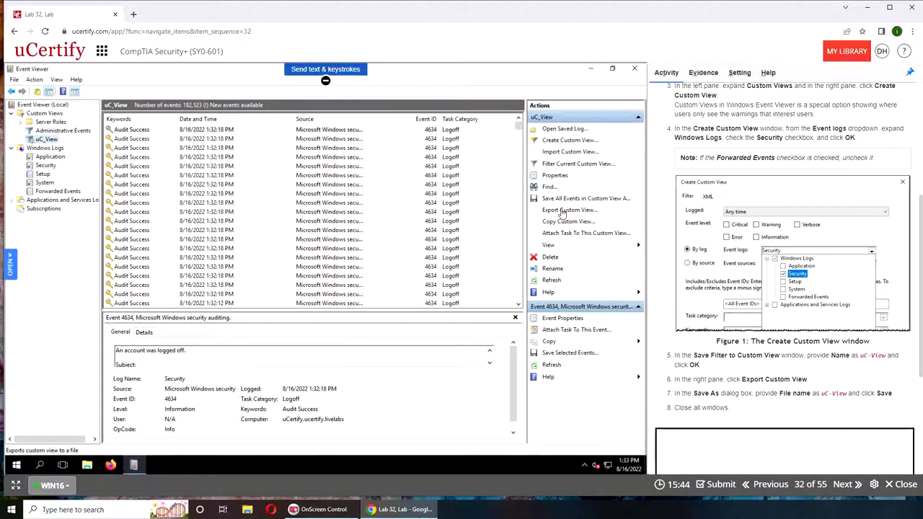
- Export the uC_View custom view as an XML file named uC_View in the Documents folder
{"action": "left_click", "coordinate": [562, 211]}
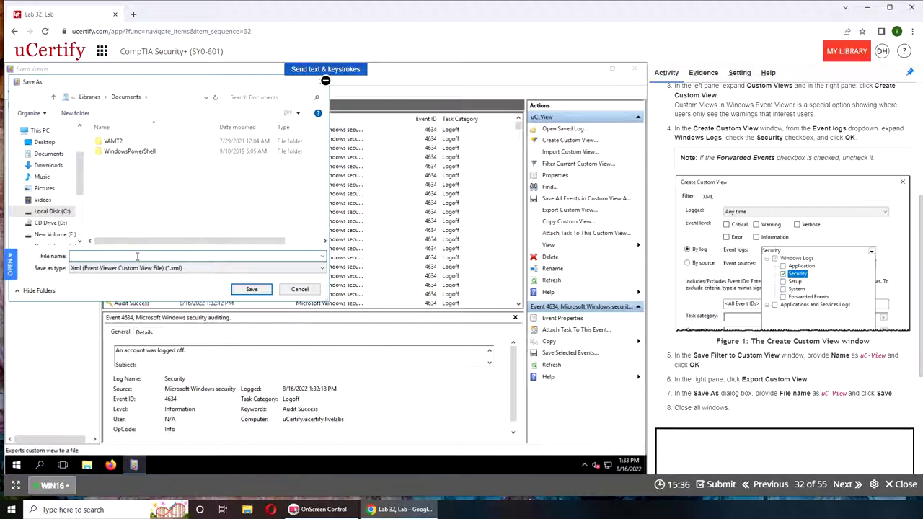
{"action": "type", "text": "uC_View"}
{"action": "left_click", "coordinate": [251, 290]}
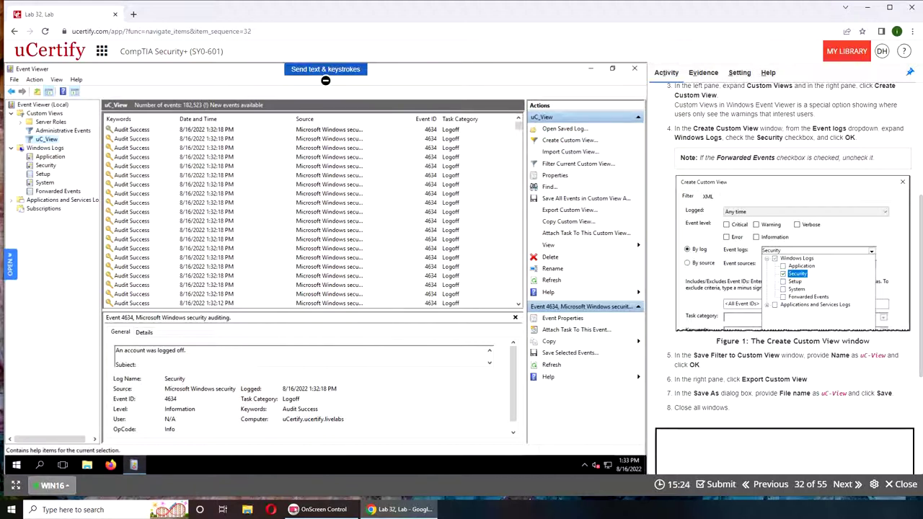
{"action": "mouse_move", "coordinate": [907, 226]}
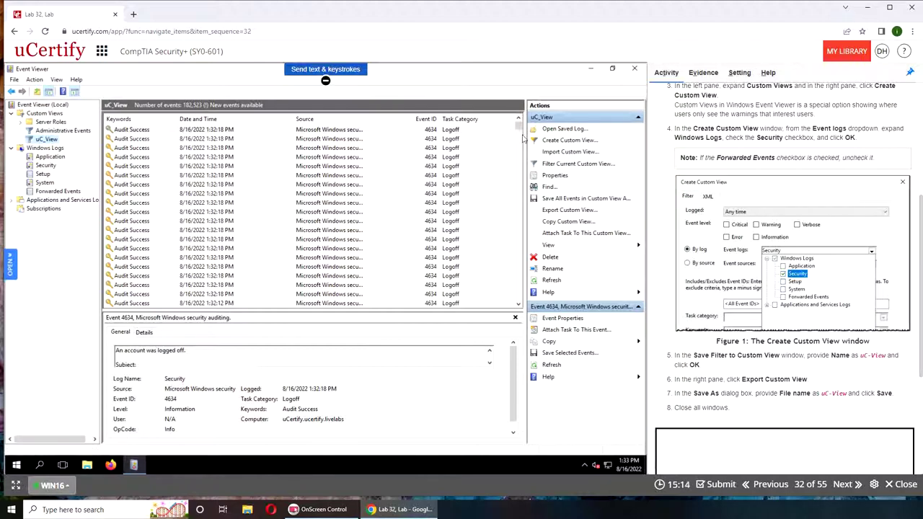
- Minimize Event Viewer, open the exported uC_View.xml from Documents in File Explorer to check its contents, and close the file
{"action": "left_click", "coordinate": [591, 68]}
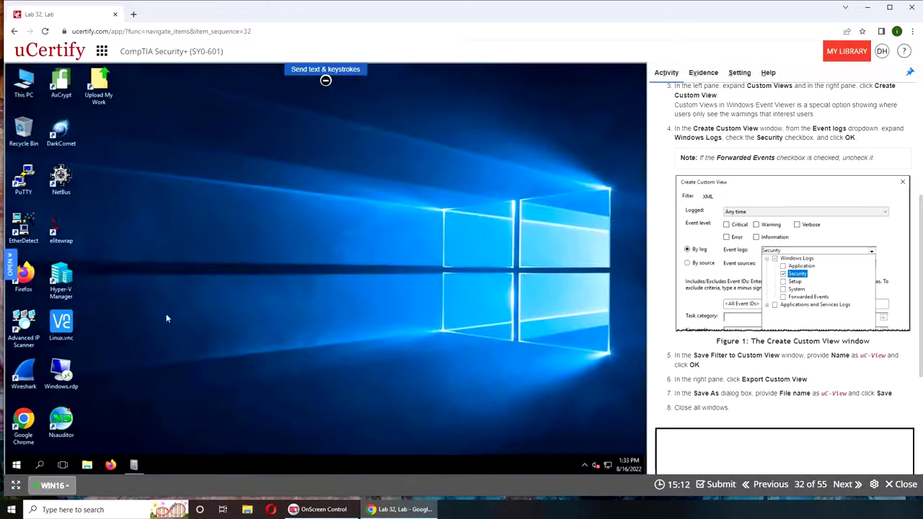
{"action": "left_click", "coordinate": [87, 466]}
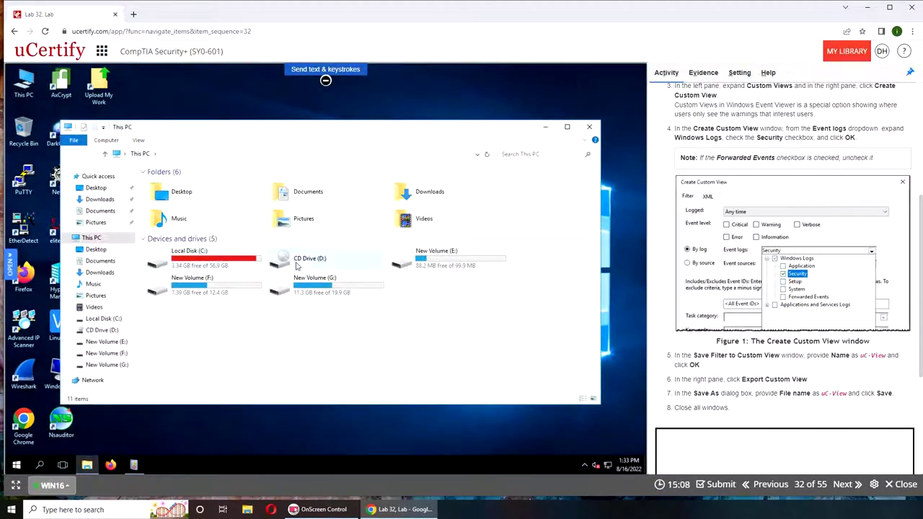
{"action": "double_click", "coordinate": [308, 193]}
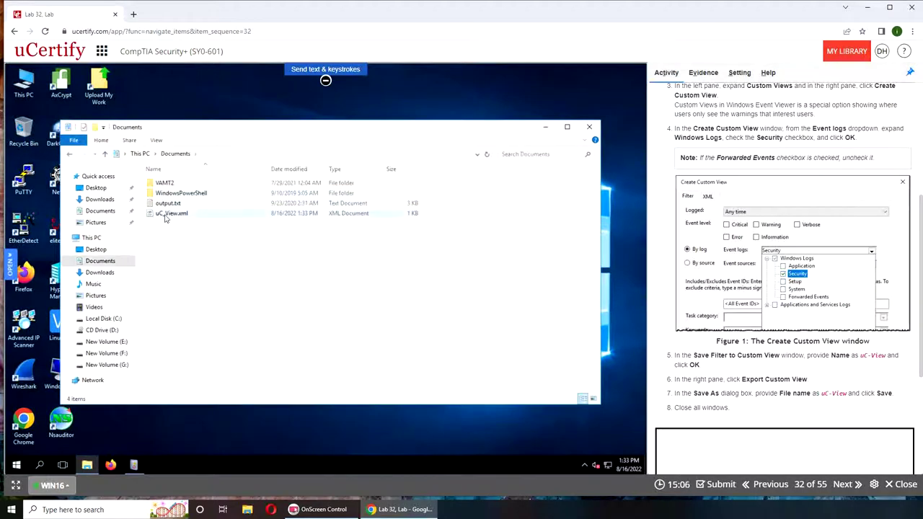
{"action": "left_click", "coordinate": [165, 216]}
{"action": "double_click", "coordinate": [165, 216]}
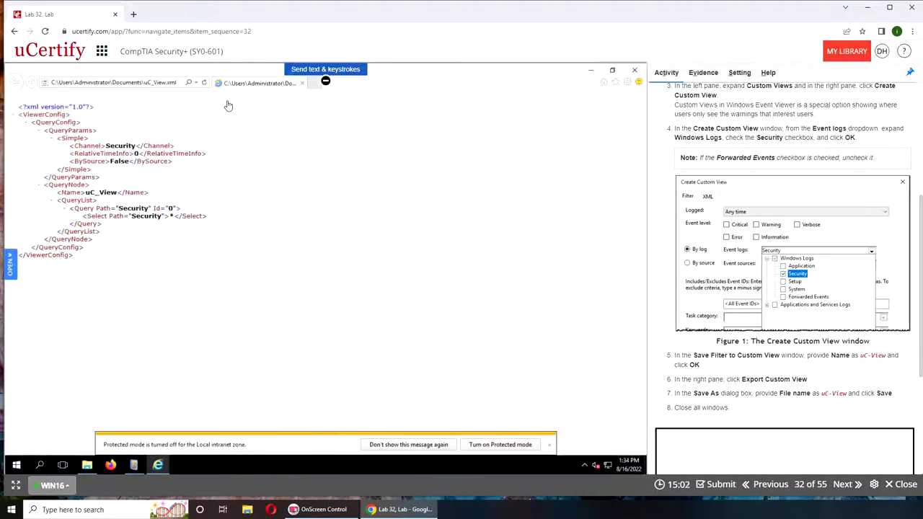
{"action": "left_click", "coordinate": [633, 70]}
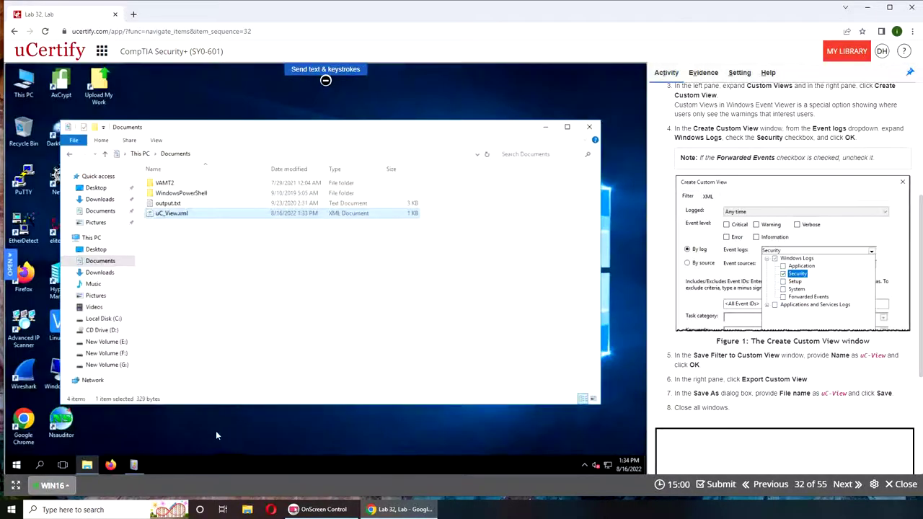
- Switch back to the Event Viewer window on the WIN16 machine
{"action": "left_click", "coordinate": [52, 486]}
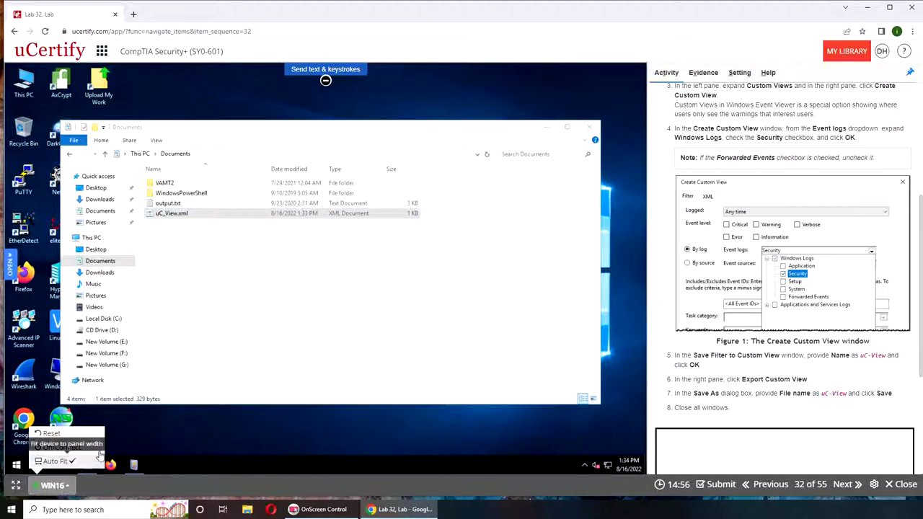
{"action": "left_click", "coordinate": [57, 486]}
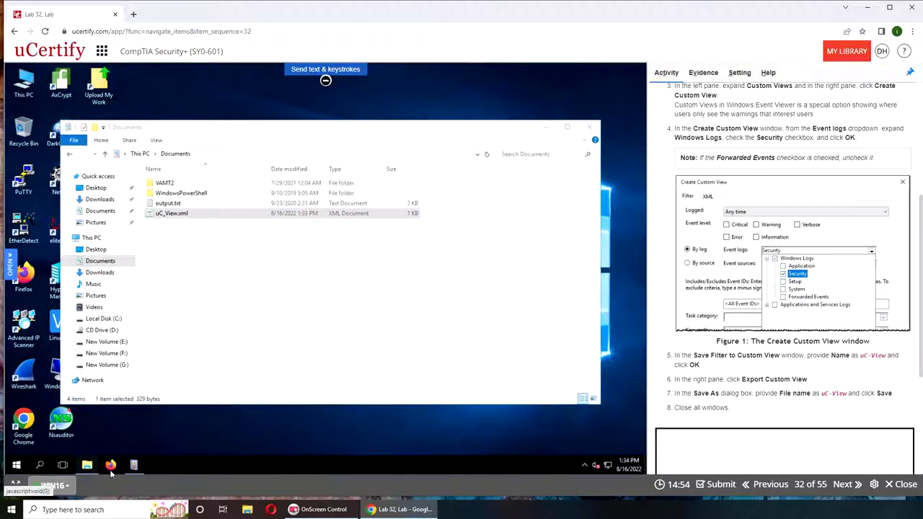
{"action": "left_click", "coordinate": [134, 466]}
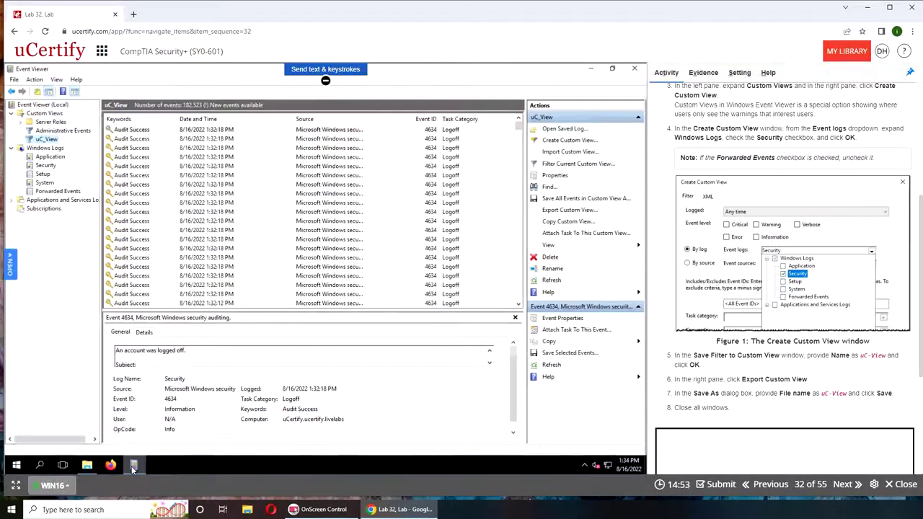
{"action": "left_click", "coordinate": [15, 79]}
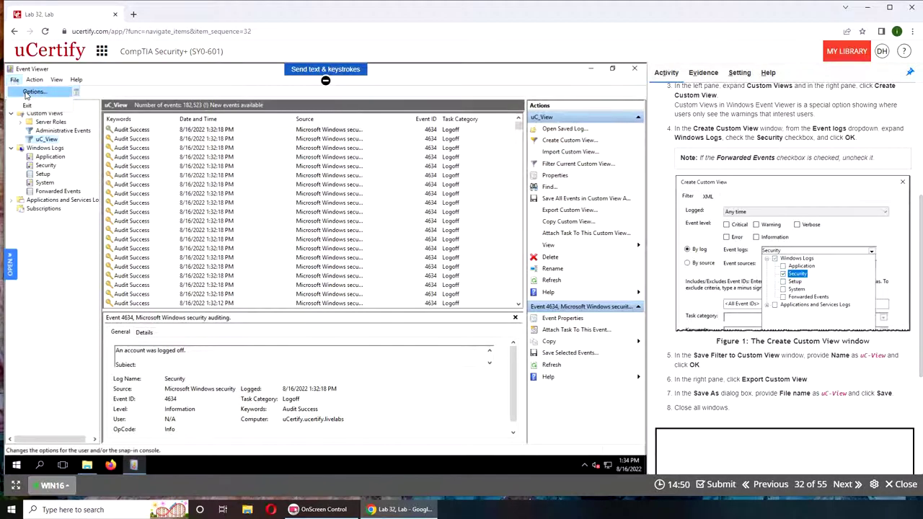
- Try to import uC_View.xml as a custom view, decline overwriting the existing view, and cancel the import
{"action": "left_click", "coordinate": [562, 152]}
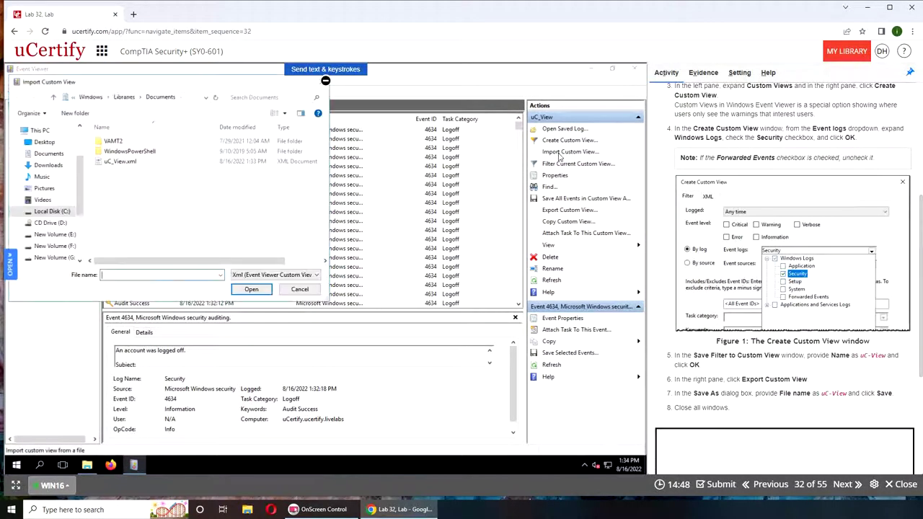
{"action": "double_click", "coordinate": [119, 162]}
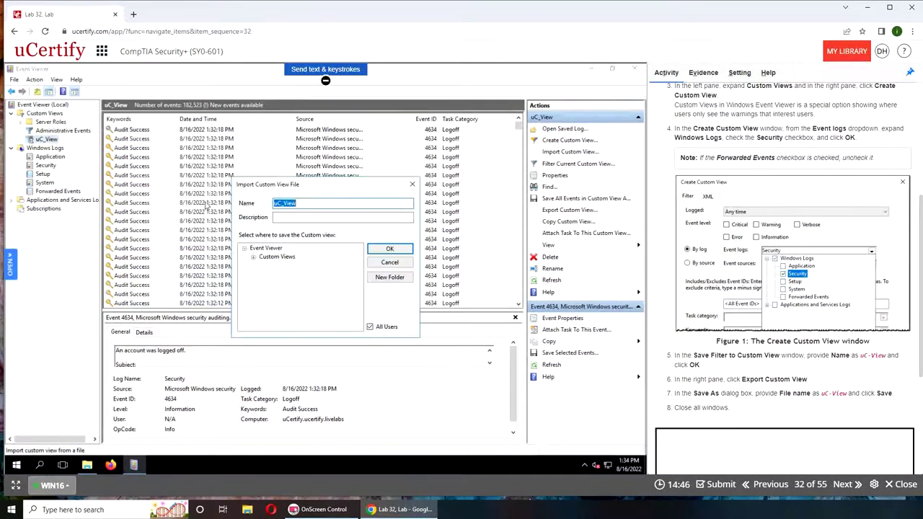
{"action": "left_click", "coordinate": [389, 250]}
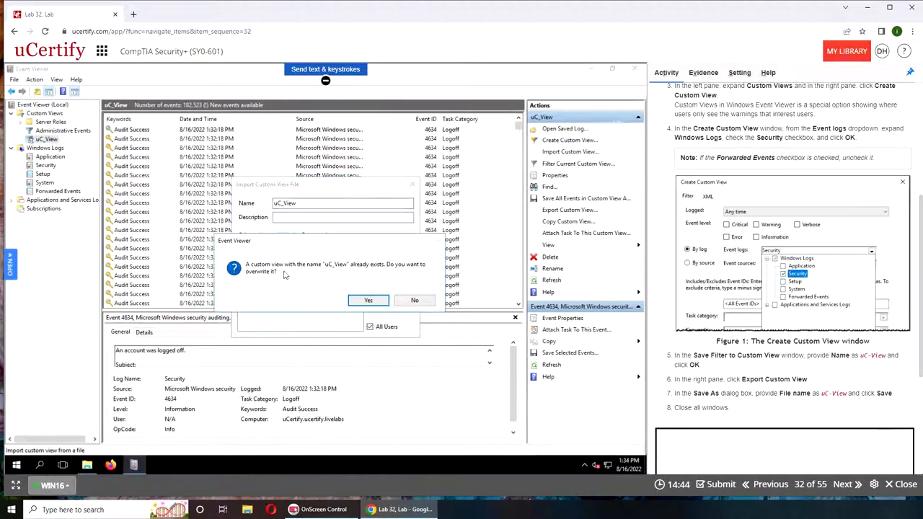
{"action": "left_click", "coordinate": [415, 301]}
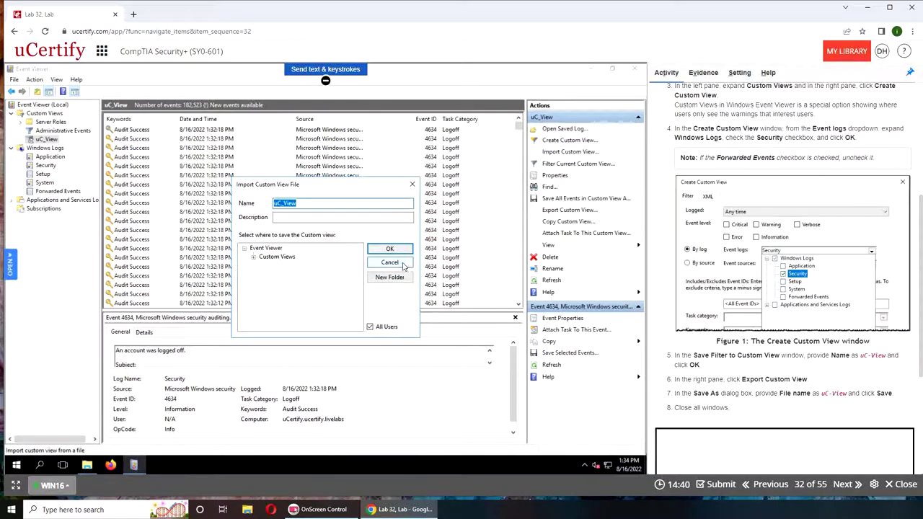
{"action": "double_click", "coordinate": [277, 256]}
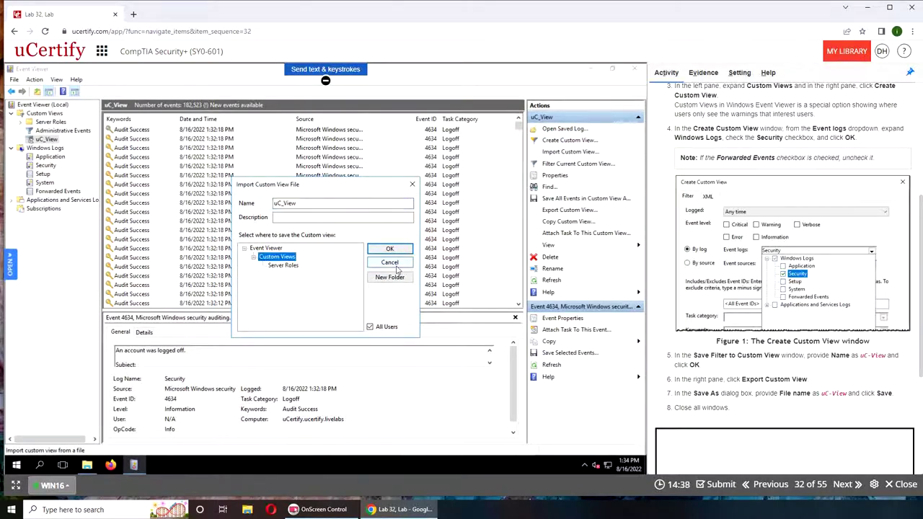
{"action": "left_click", "coordinate": [390, 263]}
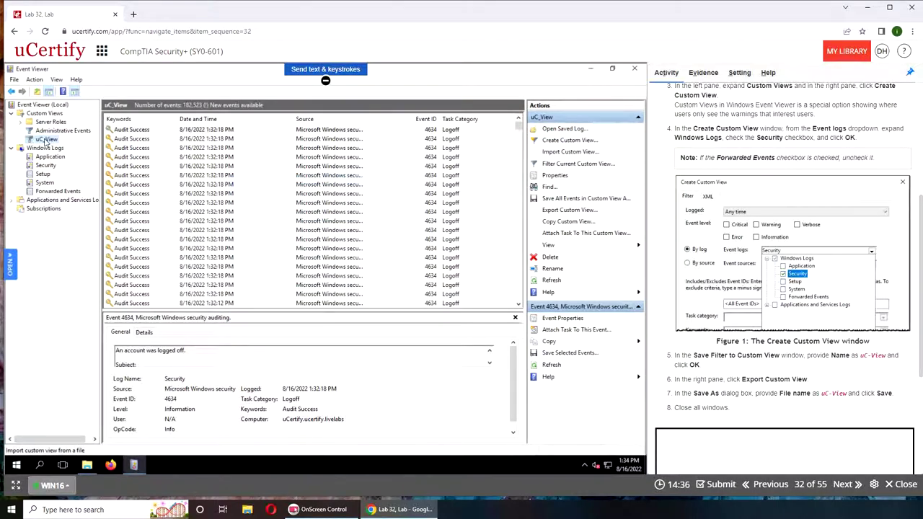
- Browse the events listed in the uC_View custom view and review the remaining lab instructions
{"action": "left_click", "coordinate": [267, 229]}
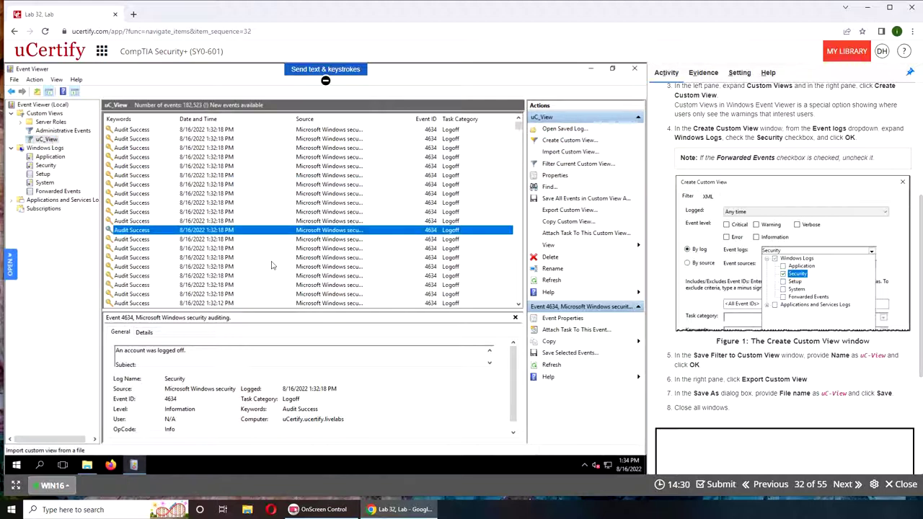
{"action": "scroll", "coordinate": [447, 194], "scroll_direction": "down", "scroll_amount": 3}
{"action": "scroll", "coordinate": [433, 206], "scroll_direction": "down", "scroll_amount": 10}
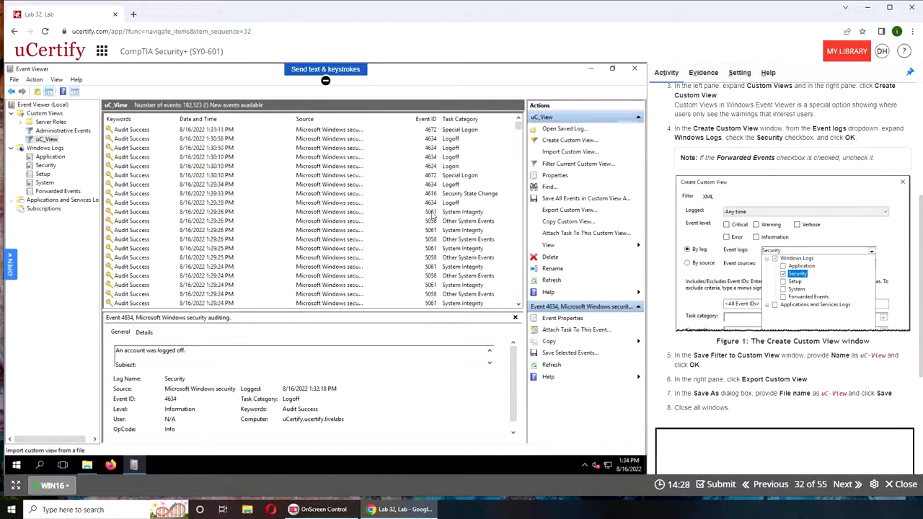
{"action": "scroll", "coordinate": [462, 254], "scroll_direction": "up", "scroll_amount": 12}
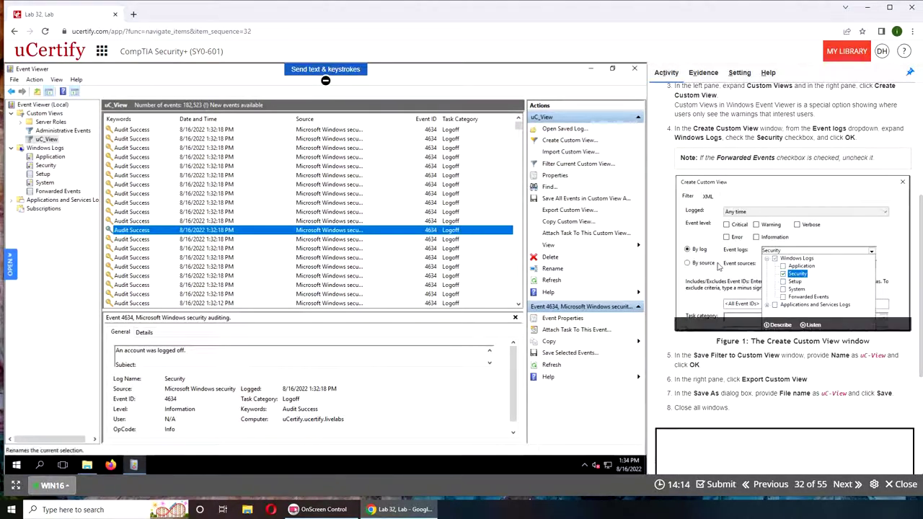
{"action": "scroll", "coordinate": [732, 263], "scroll_direction": "down", "scroll_amount": 3}
{"action": "scroll", "coordinate": [757, 425], "scroll_direction": "up", "scroll_amount": 10}
{"action": "scroll", "coordinate": [843, 199], "scroll_direction": "down", "scroll_amount": 10}
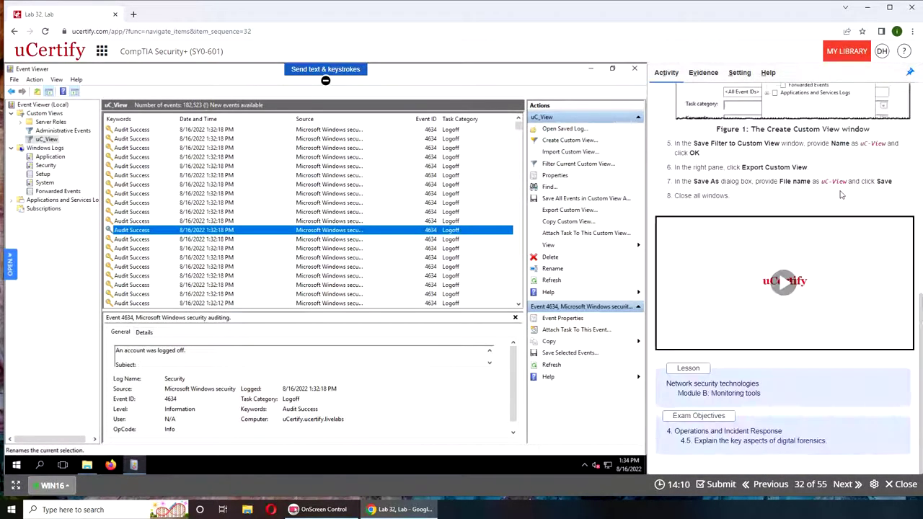
- Submit the Event Viewer lab for grading and cancel without recording the answer
{"action": "left_click", "coordinate": [722, 484]}
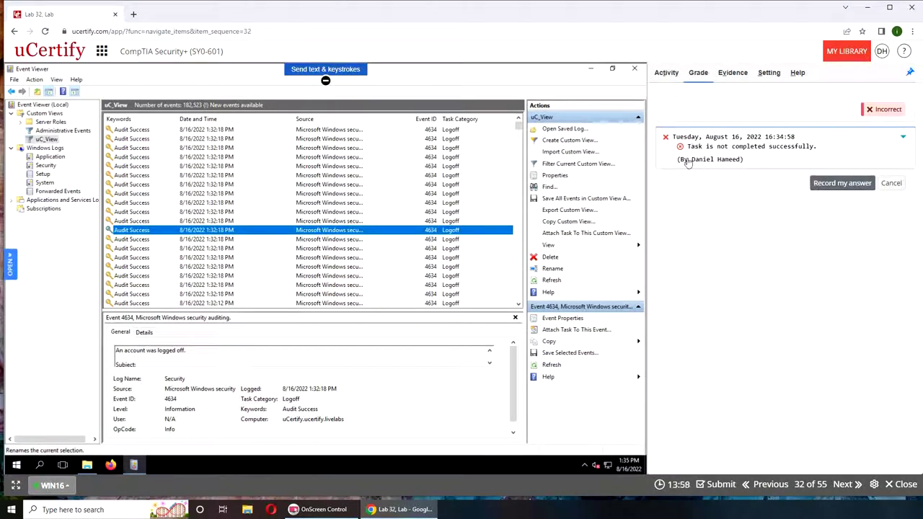
{"action": "left_click", "coordinate": [892, 183]}
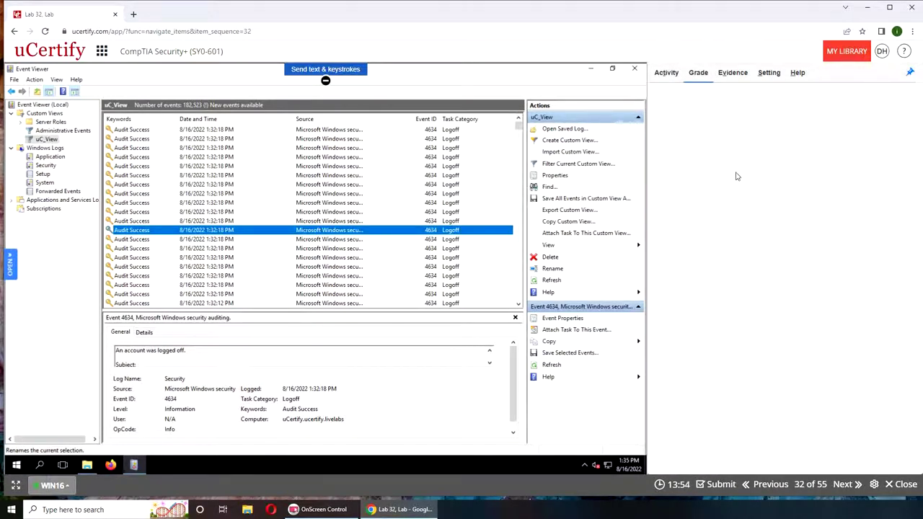
- Return to the lab activity and recheck the instructions for creating, naming and exporting the Security custom view
{"action": "left_click", "coordinate": [666, 73]}
{"action": "scroll", "coordinate": [794, 289], "scroll_direction": "down", "scroll_amount": 10}
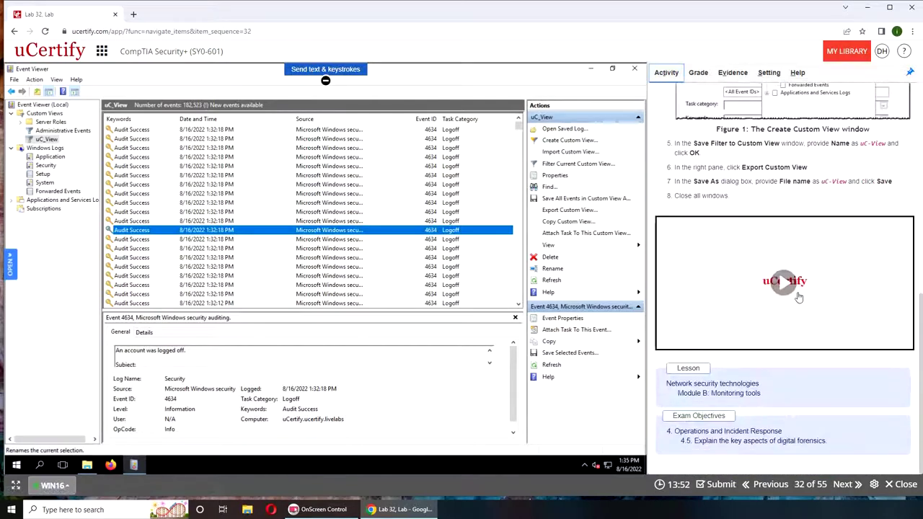
{"action": "scroll", "coordinate": [883, 209], "scroll_direction": "up", "scroll_amount": 2}
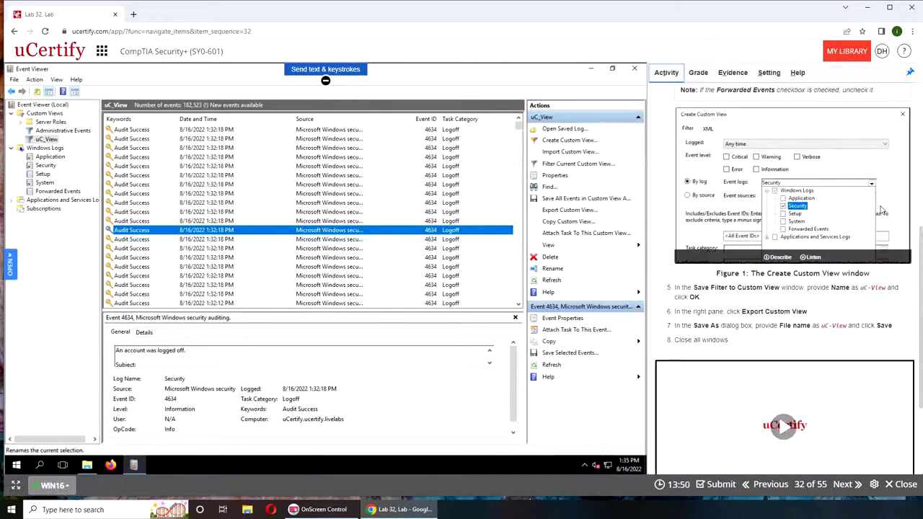
{"action": "scroll", "coordinate": [882, 210], "scroll_direction": "up", "scroll_amount": 2}
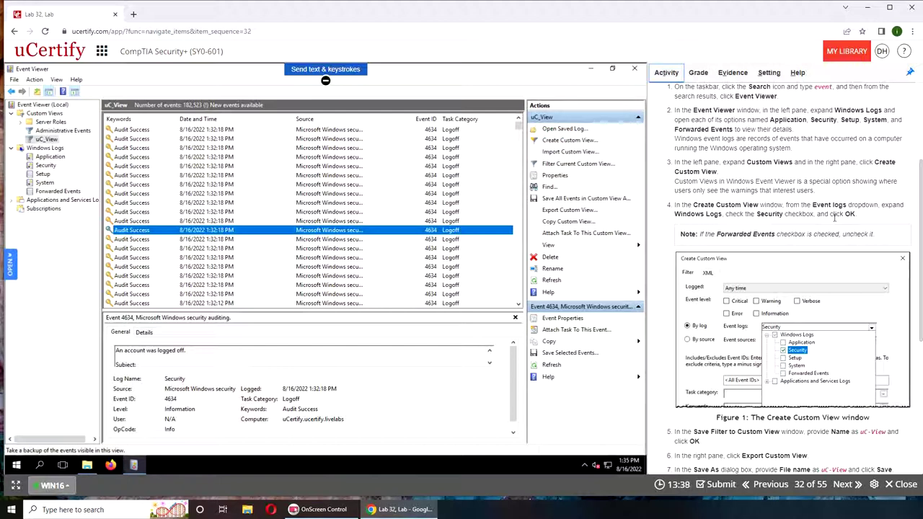
{"action": "left_click_drag", "start_coordinate": [675, 181], "coordinate": [820, 194]}
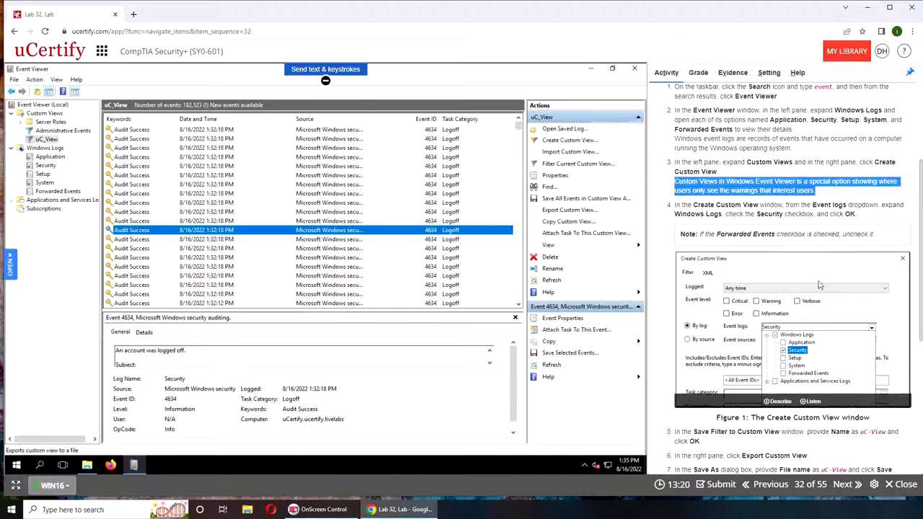
{"action": "scroll", "coordinate": [820, 285], "scroll_direction": "down", "scroll_amount": 2}
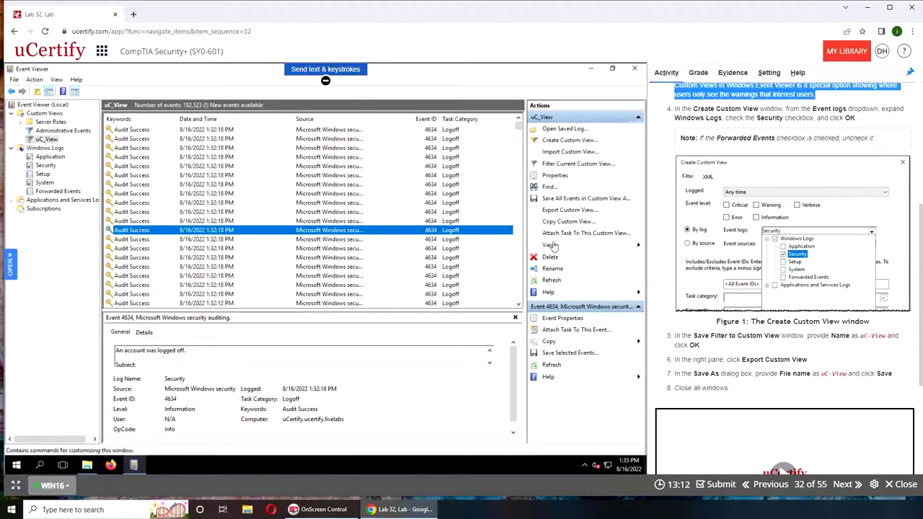
- Start exporting the uC_View custom view to check the files in Documents, and cancel without saving
{"action": "left_click", "coordinate": [559, 210]}
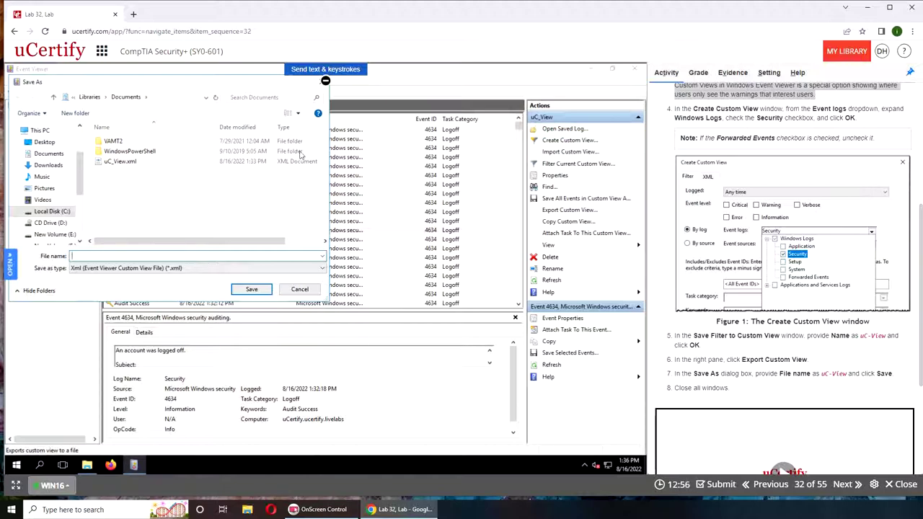
{"action": "left_click", "coordinate": [312, 289]}
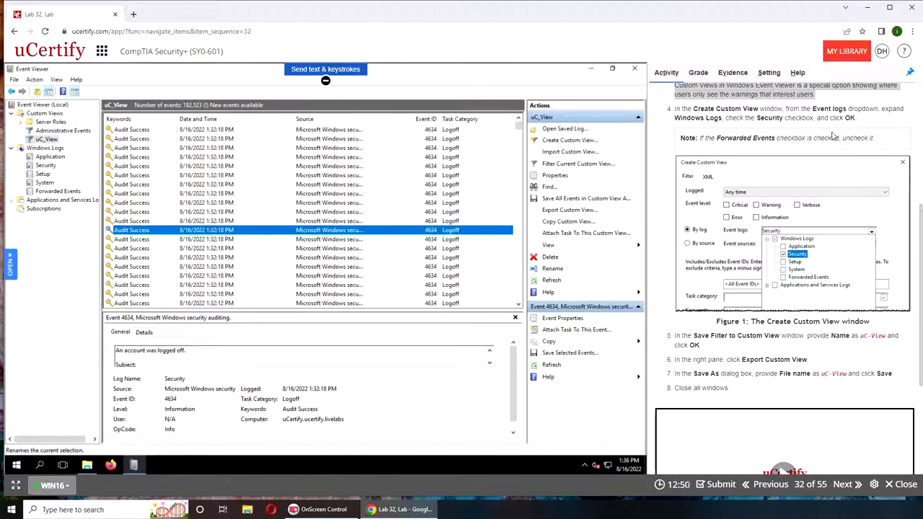
- Review the final lab instructions and submit the lab for grading again
{"action": "scroll", "coordinate": [833, 189], "scroll_direction": "down", "scroll_amount": 5}
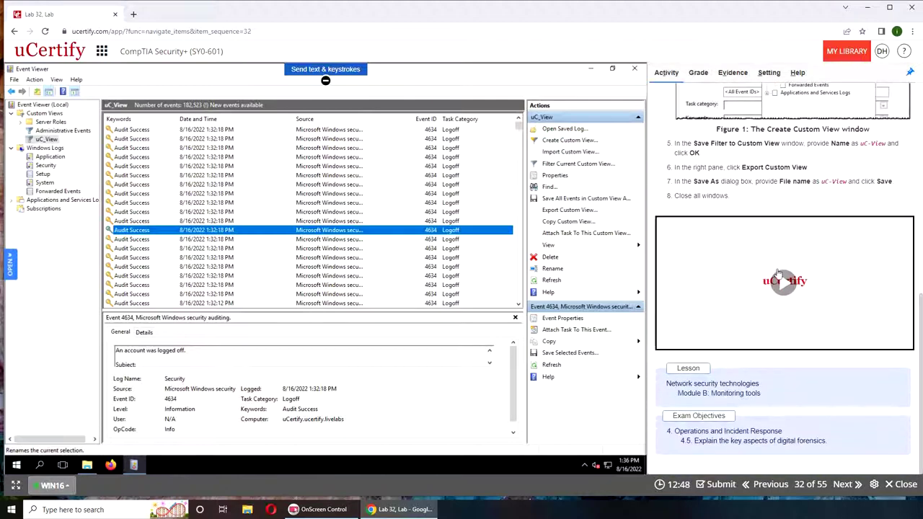
{"action": "left_click", "coordinate": [727, 487]}
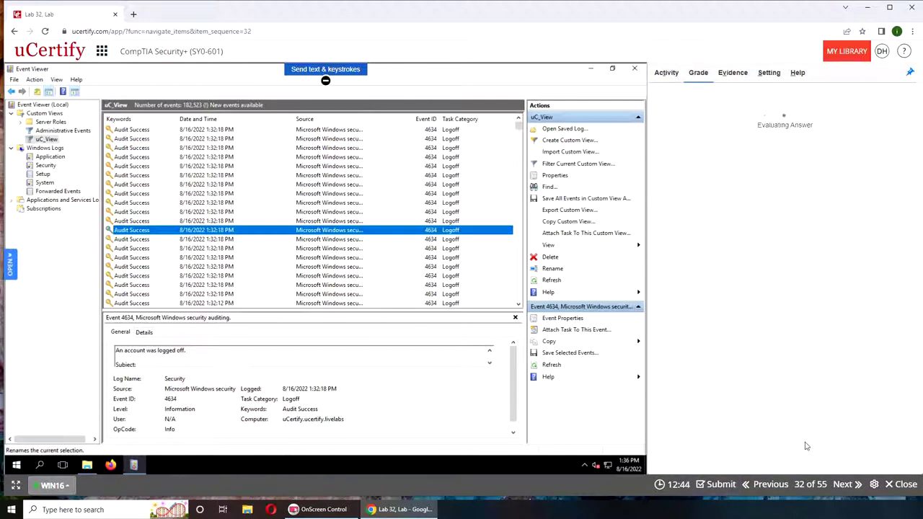